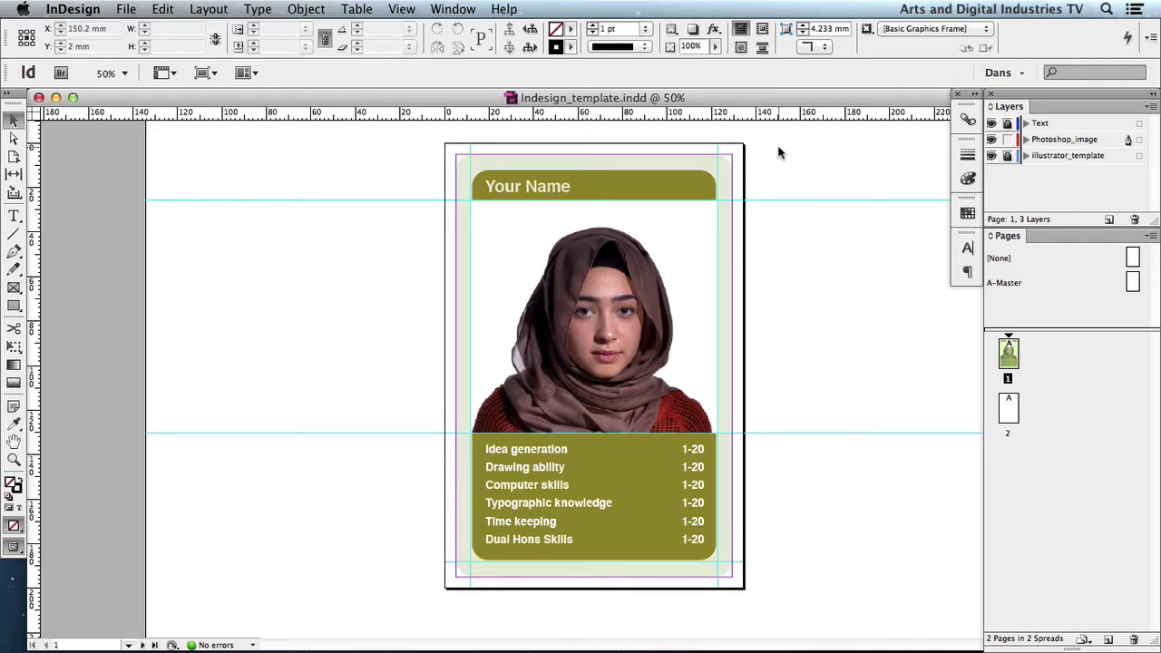
# - Lock the Photoshop_image layer and unlock the Text layer in the Layers panel
pyautogui.click(704, 357)
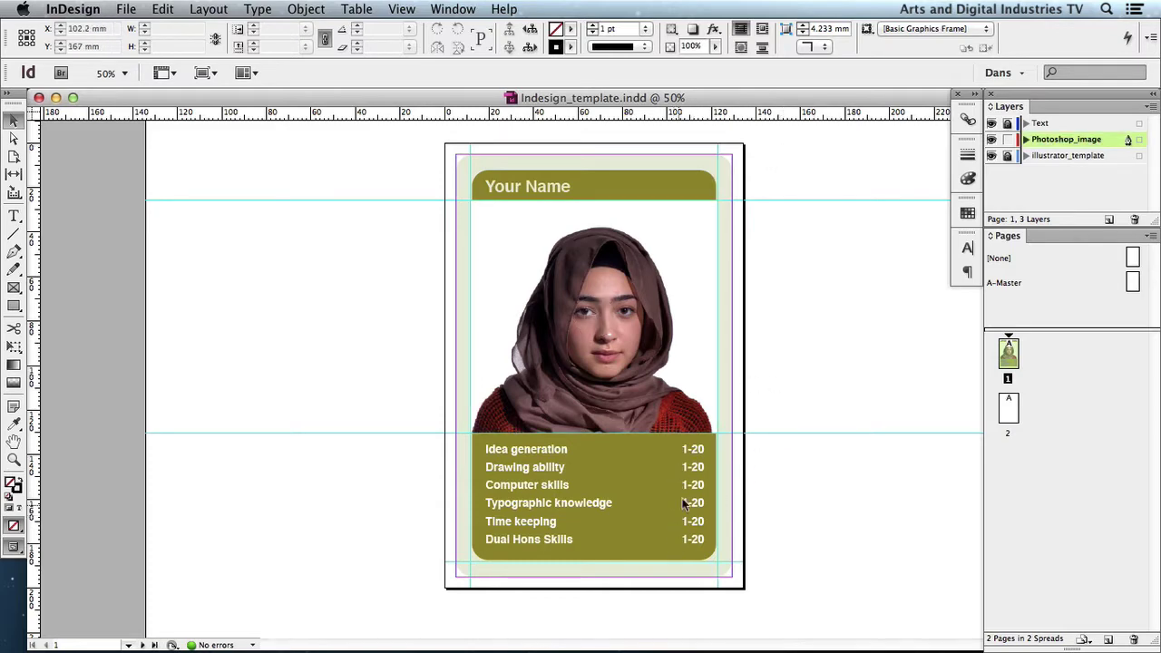
pyautogui.click(535, 200)
pyautogui.click(716, 265)
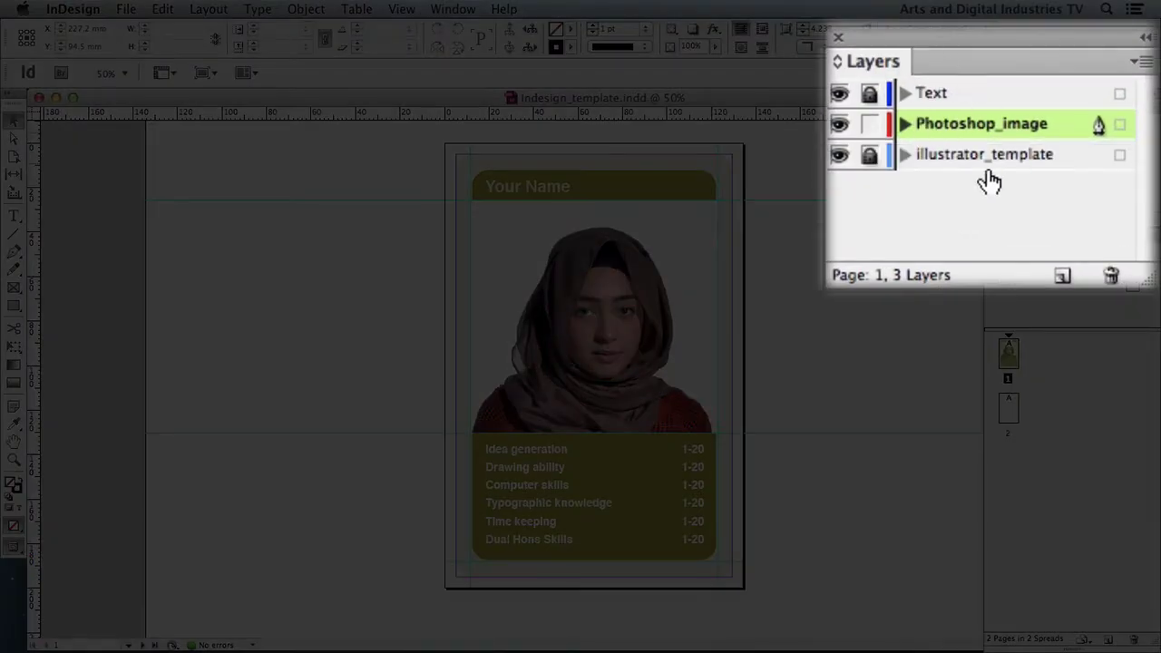
pyautogui.click(868, 125)
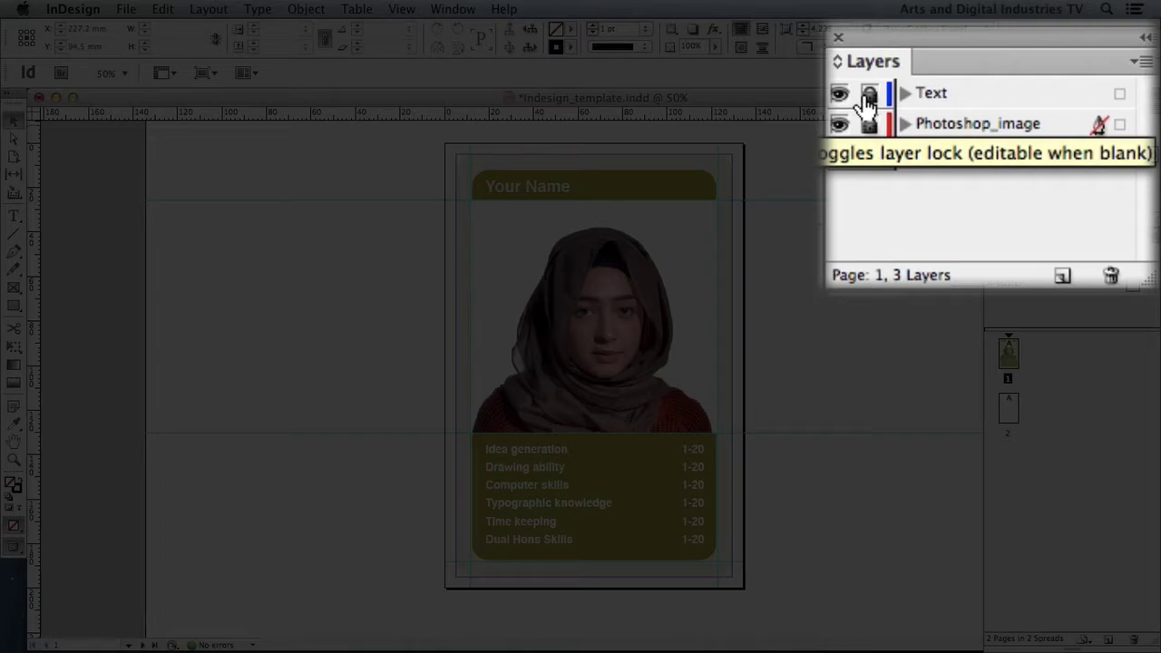
pyautogui.click(868, 97)
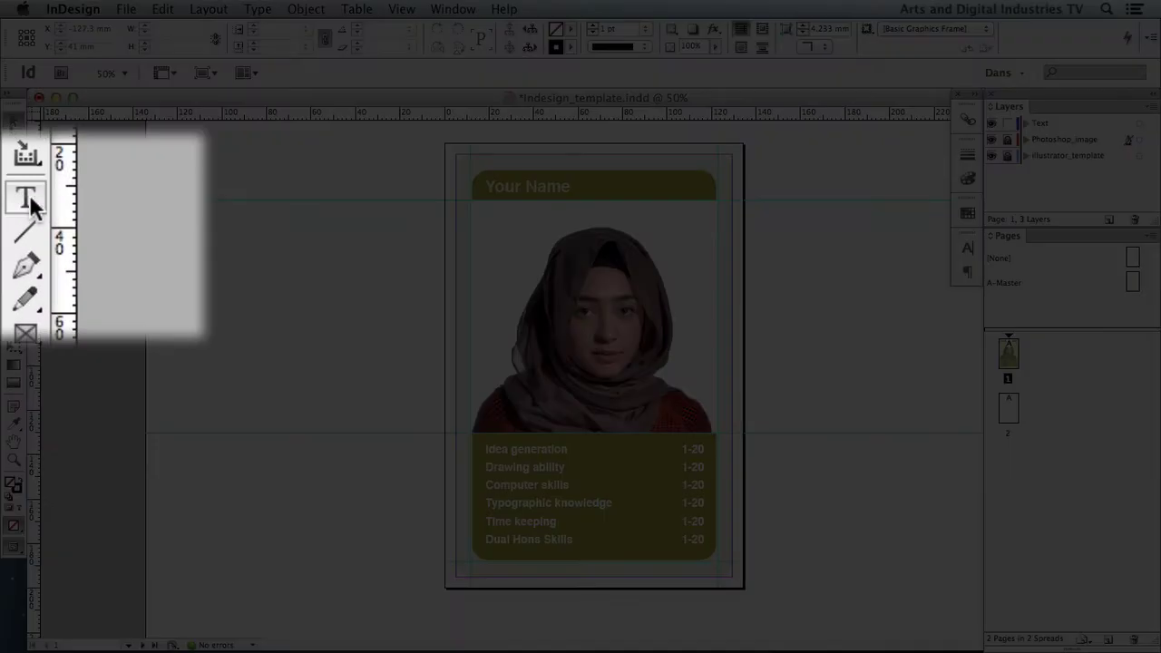
# - Replace the Idea generation and Drawing ability placeholders with scores 10 and 8
pyautogui.click(30, 201)
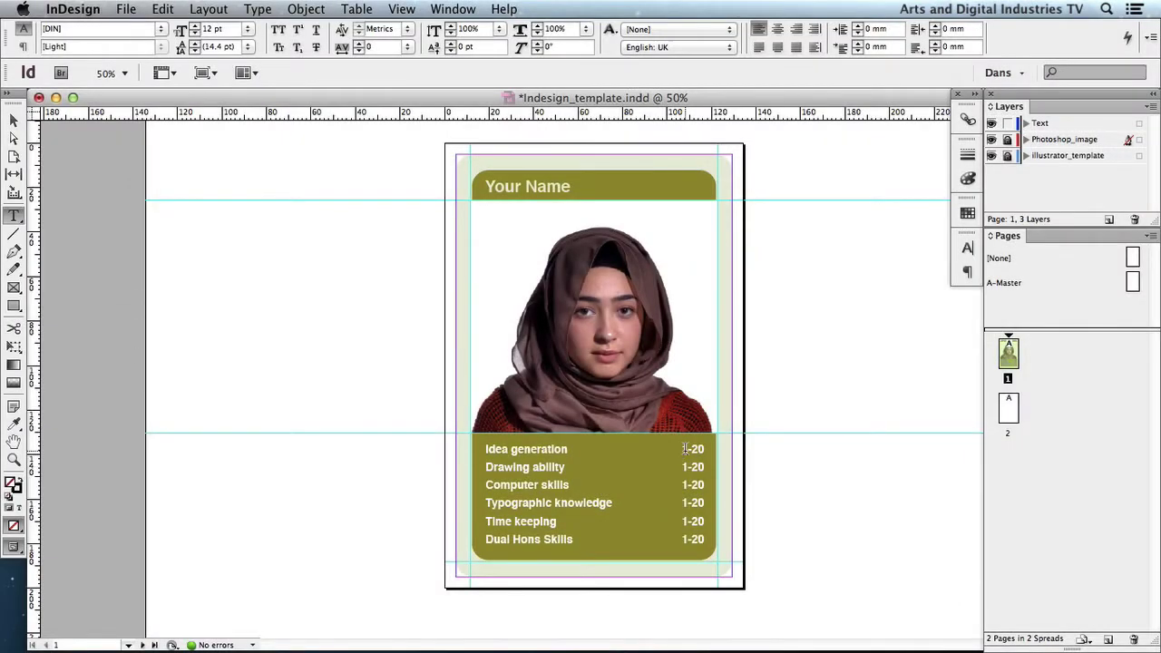
pyautogui.click(686, 448)
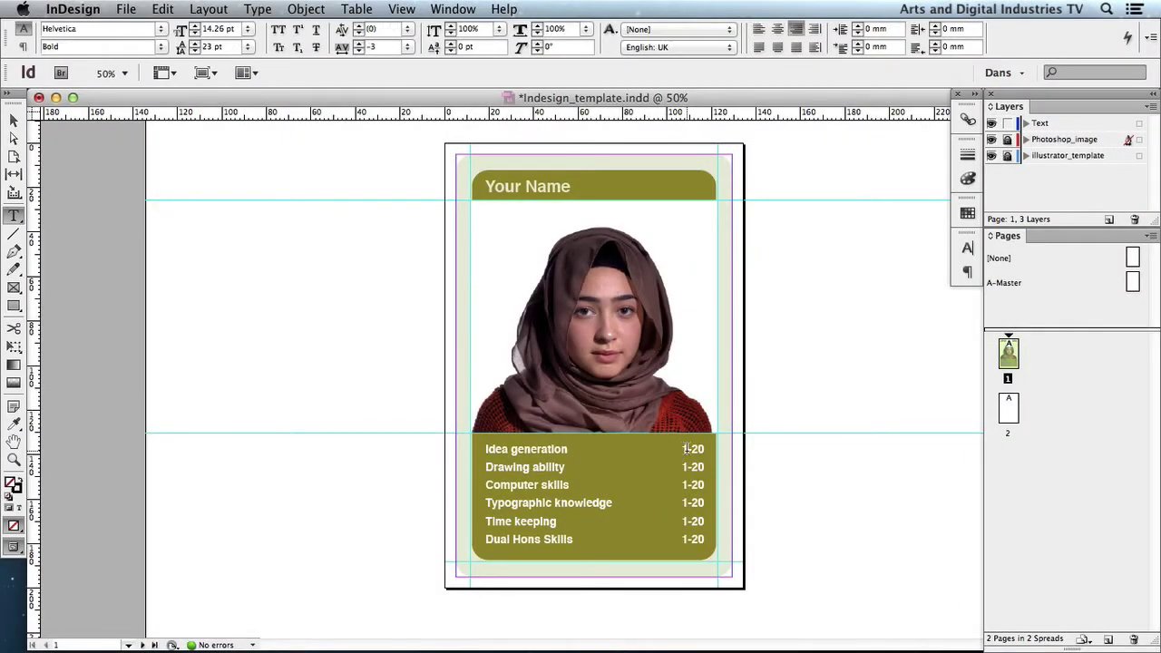
pyautogui.moveTo(692, 449); pyautogui.dragTo(714, 450)
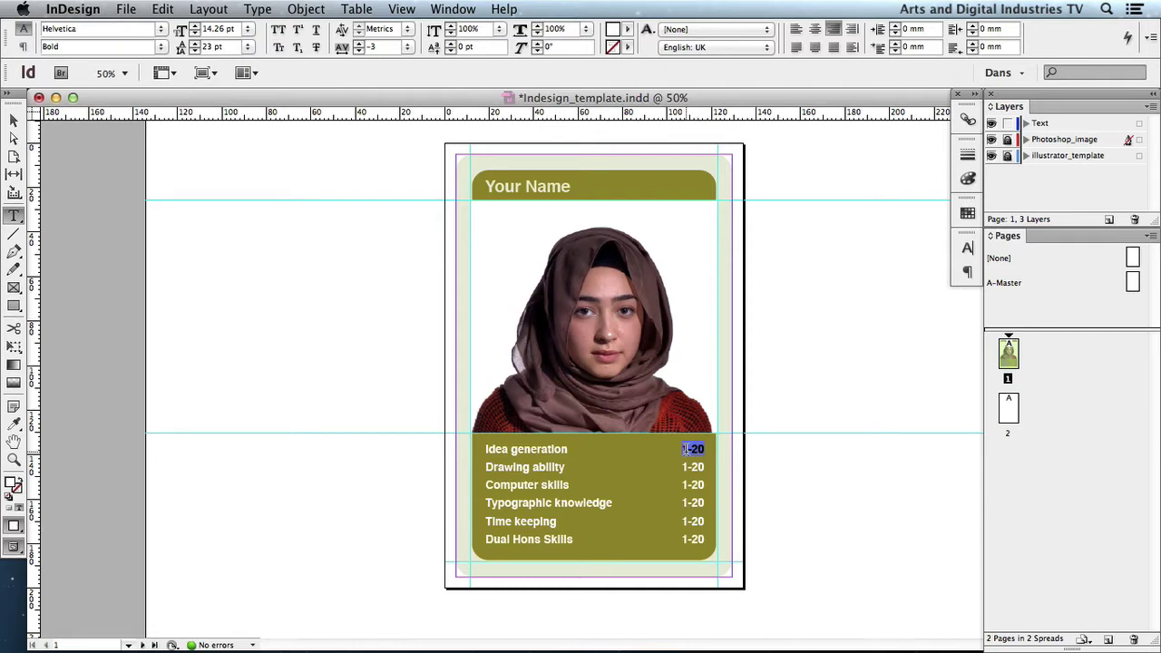
pyautogui.click(690, 441)
pyautogui.moveTo(684, 448); pyautogui.dragTo(700, 448)
pyautogui.write('10')
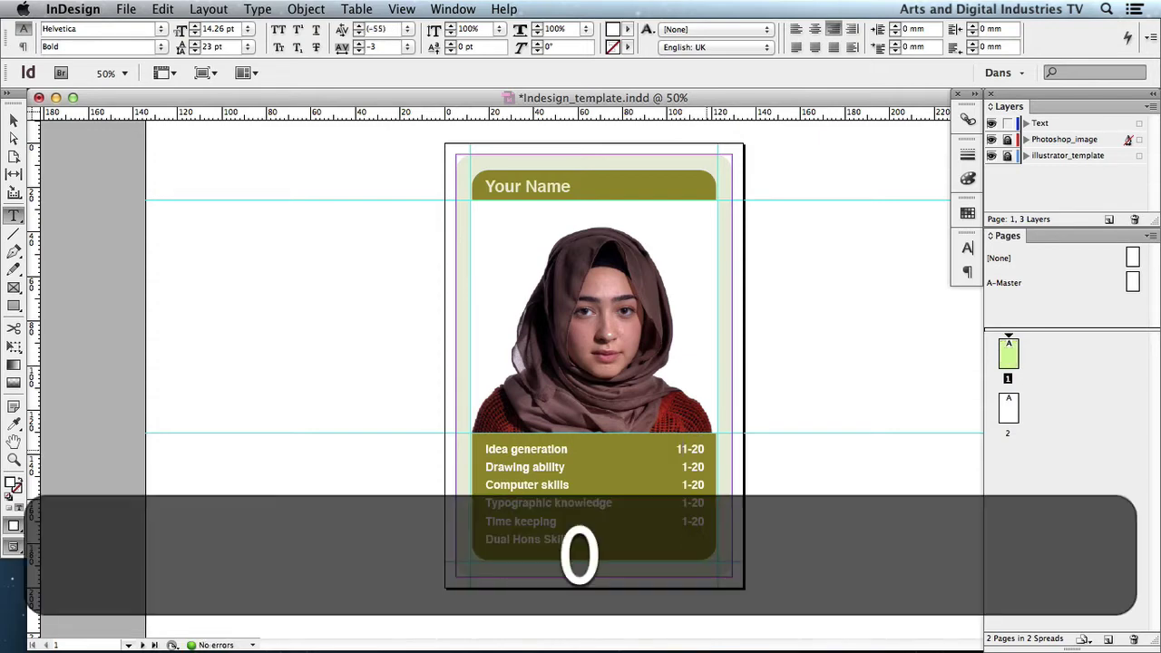
pyautogui.press('Delete')
pyautogui.press('Delete')
pyautogui.press('Delete')
pyautogui.press('Delete')
pyautogui.moveTo(682, 466); pyautogui.dragTo(705, 466)
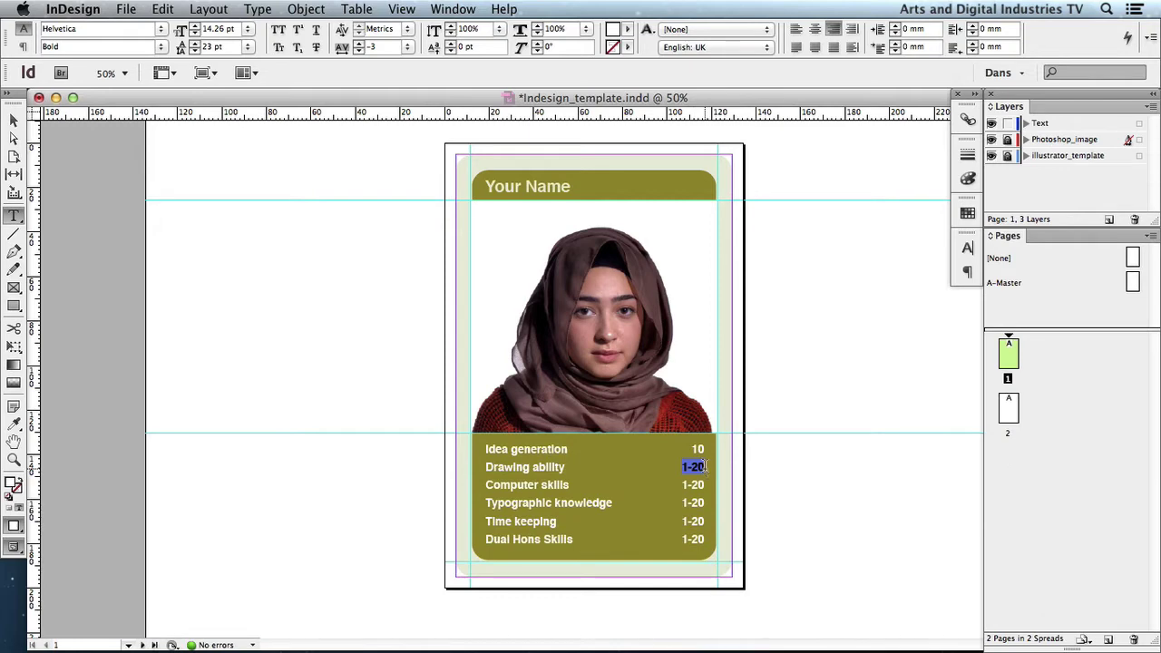
pyautogui.write('8')
pyautogui.press('Return')
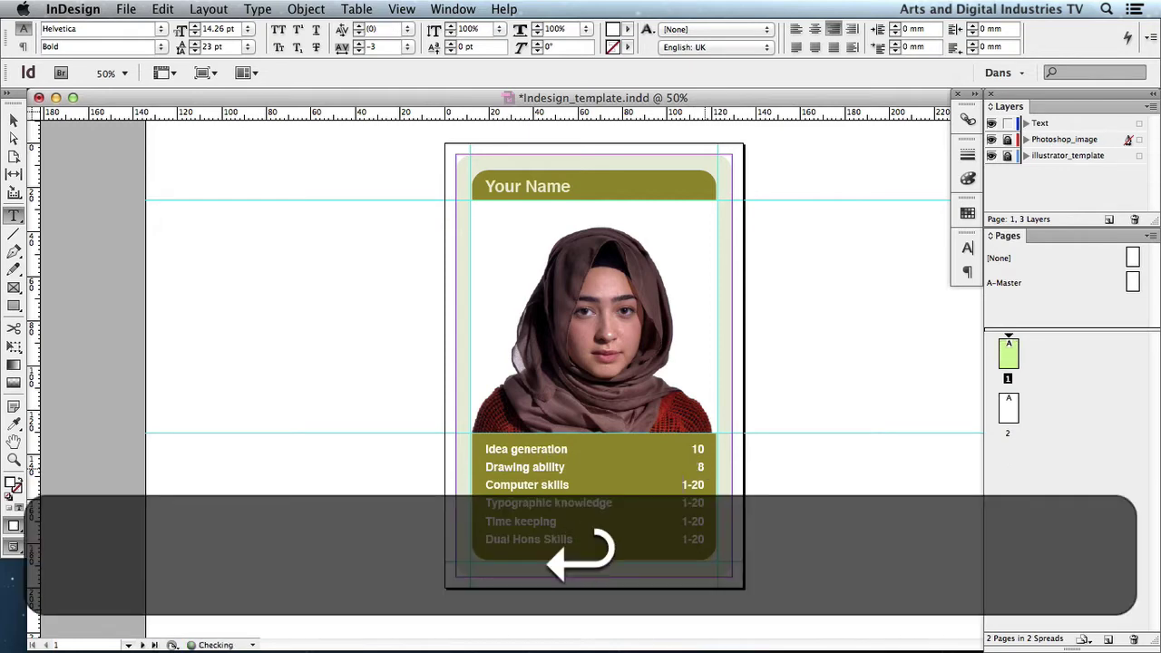
# - Fill in the remaining four skill scores as 12, 9, 11 and 10
pyautogui.moveTo(681, 485); pyautogui.dragTo(705, 483)
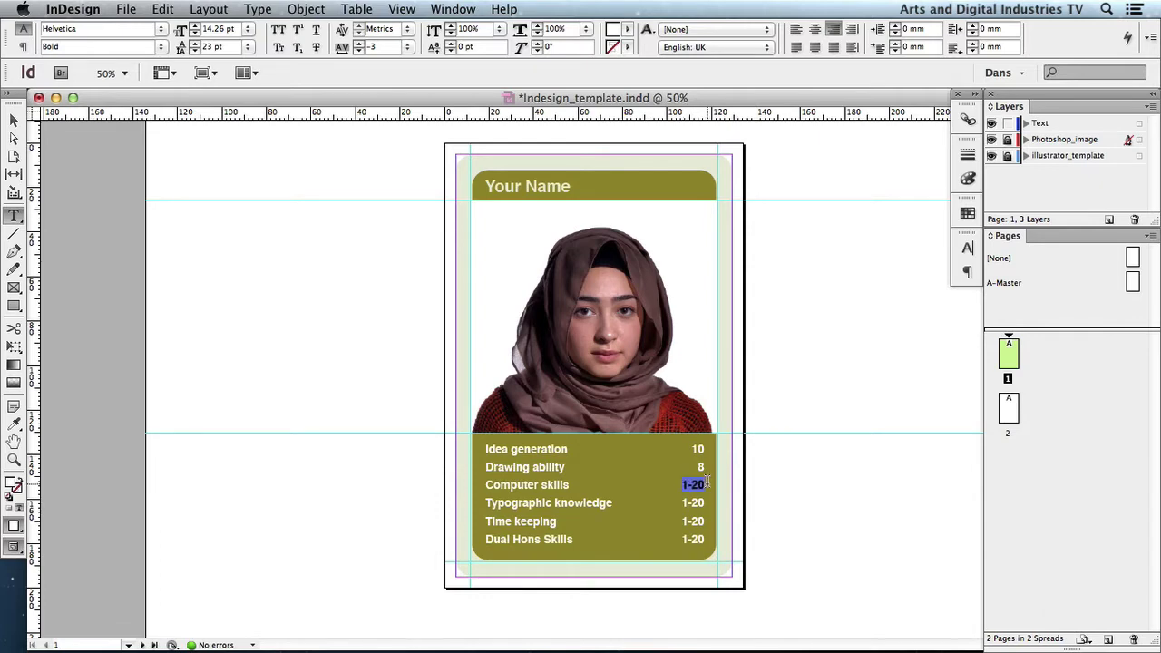
pyautogui.press('BackSpace')
pyautogui.write('12')
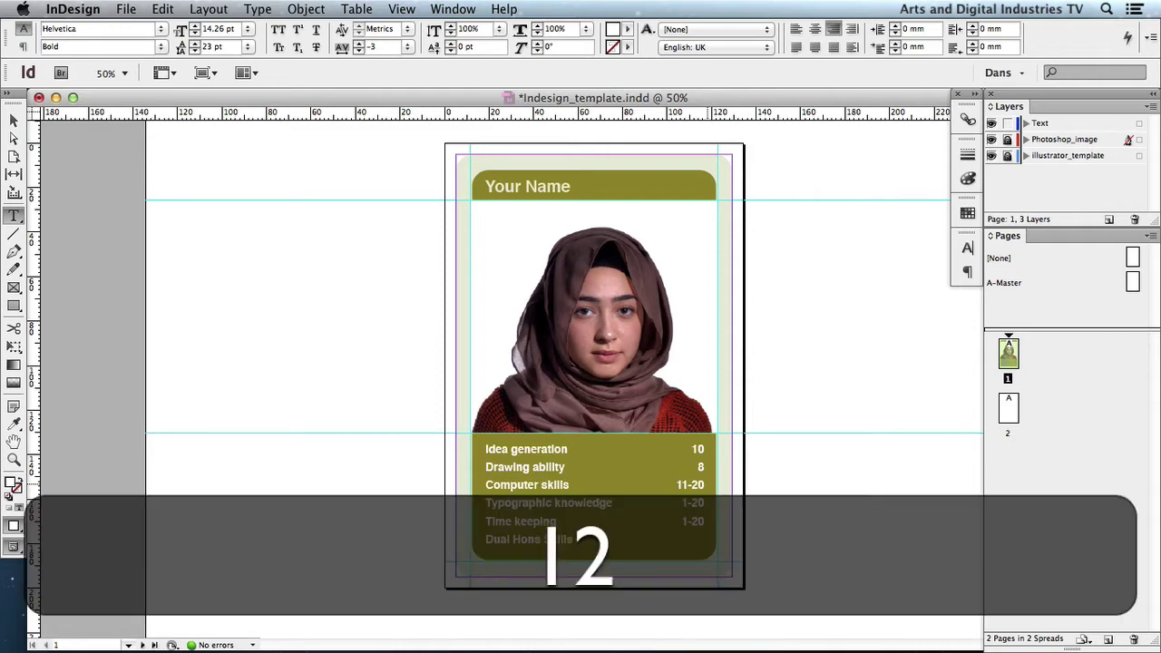
pyautogui.press('Return')
pyautogui.moveTo(681, 502); pyautogui.dragTo(707, 502)
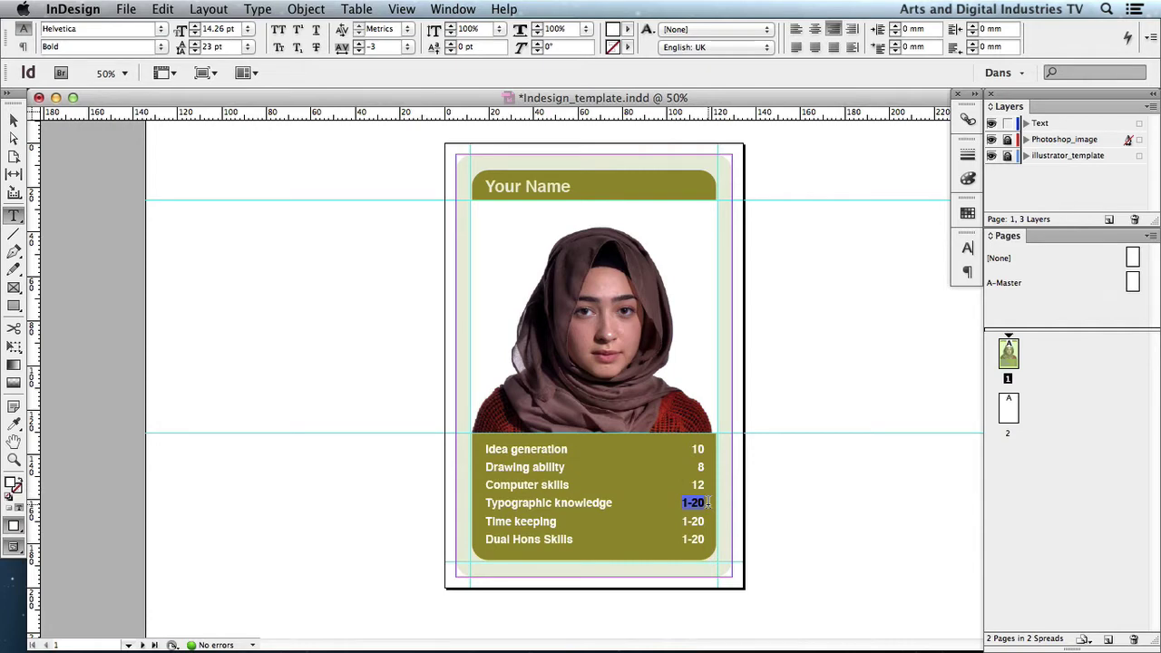
pyautogui.write('9')
pyautogui.press('Return')
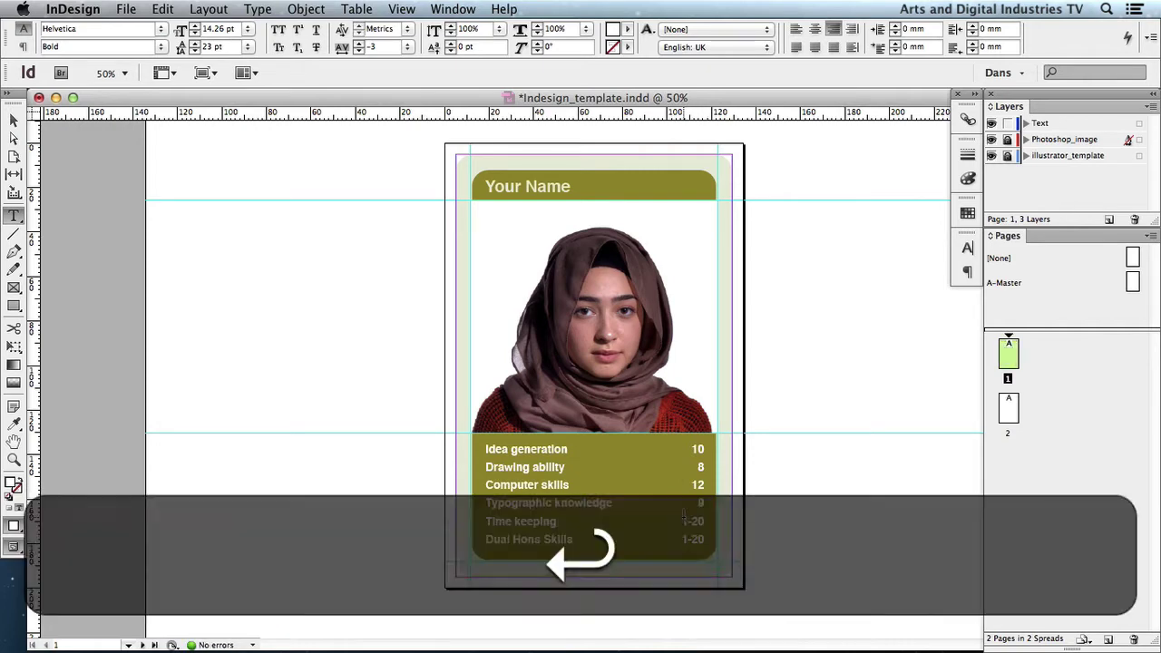
pyautogui.moveTo(681, 521); pyautogui.dragTo(722, 519)
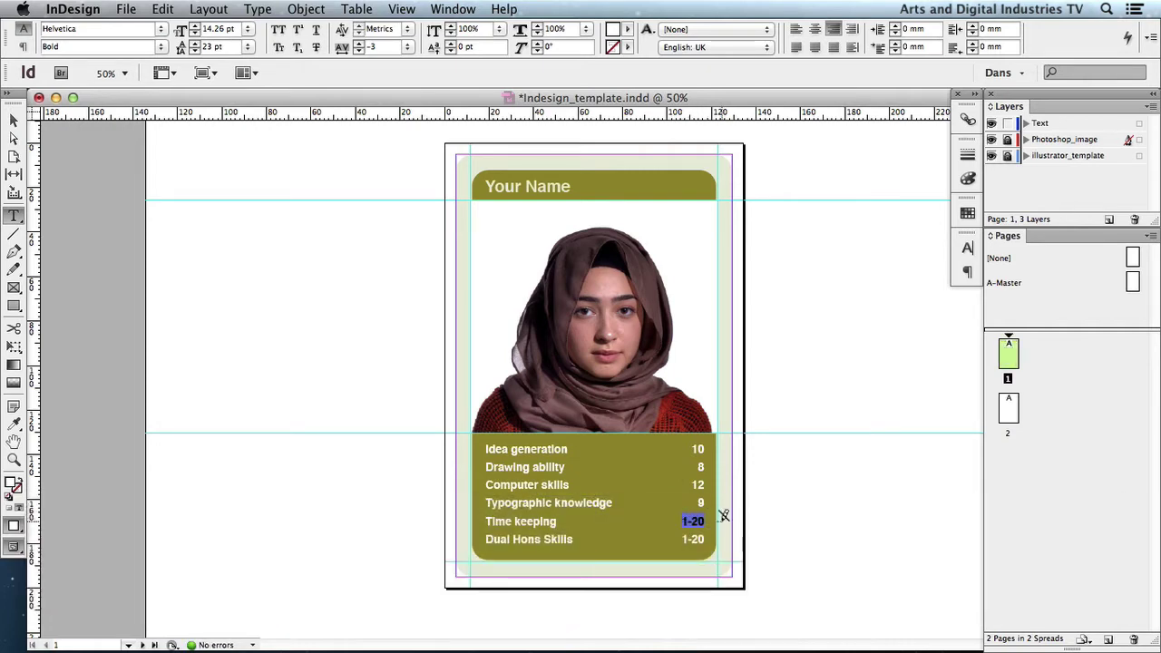
pyautogui.write('11')
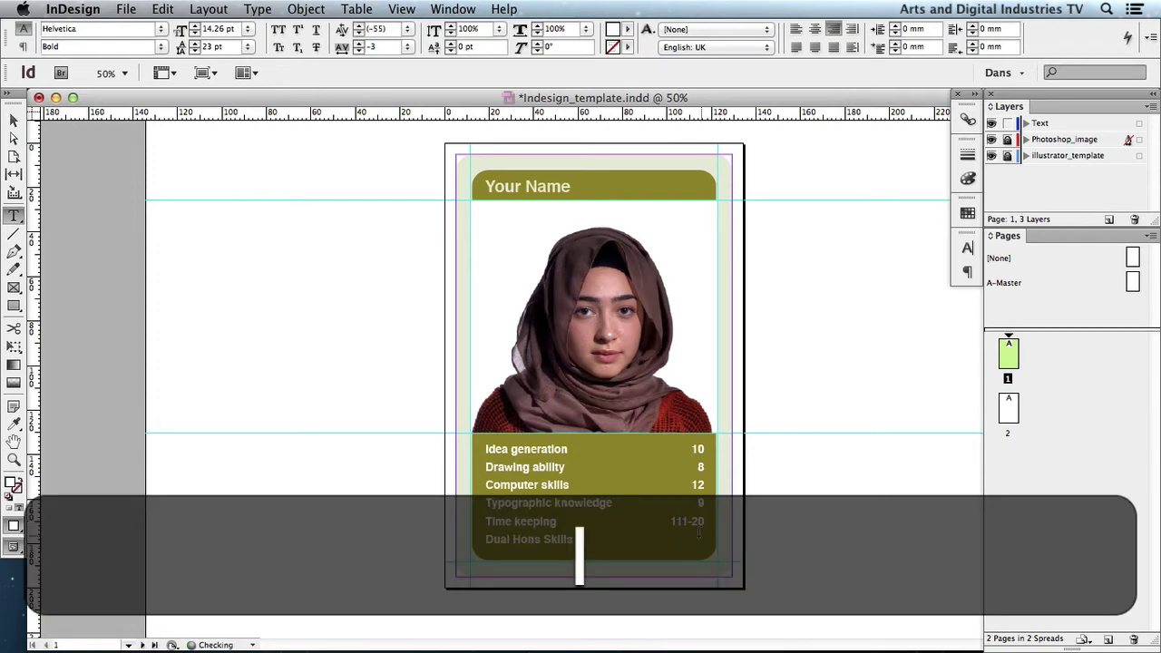
pyautogui.press('Return')
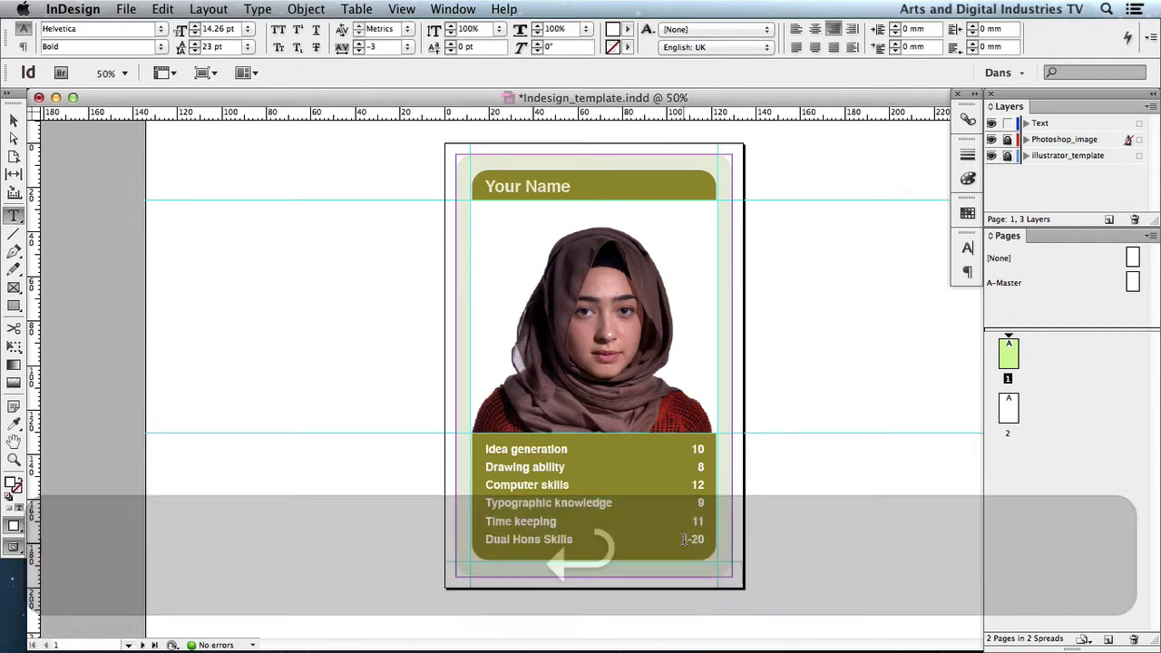
pyautogui.moveTo(681, 539); pyautogui.dragTo(715, 539)
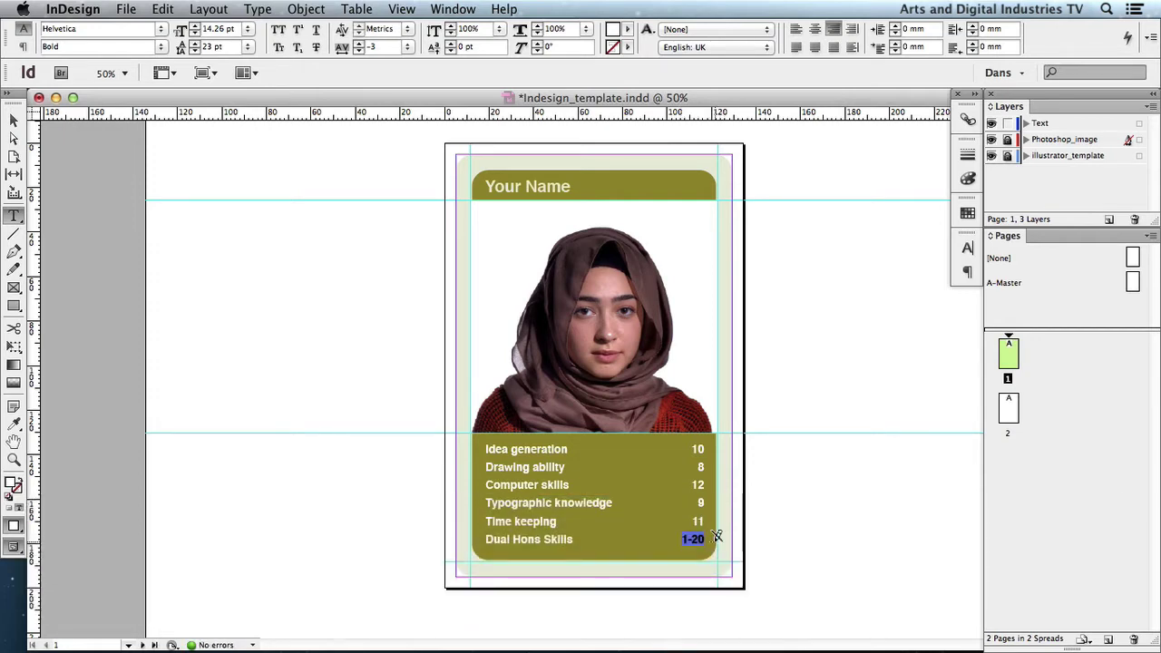
pyautogui.write('10')
# - Change the Dual Hons Skills score to N/A
pyautogui.click(14, 120)
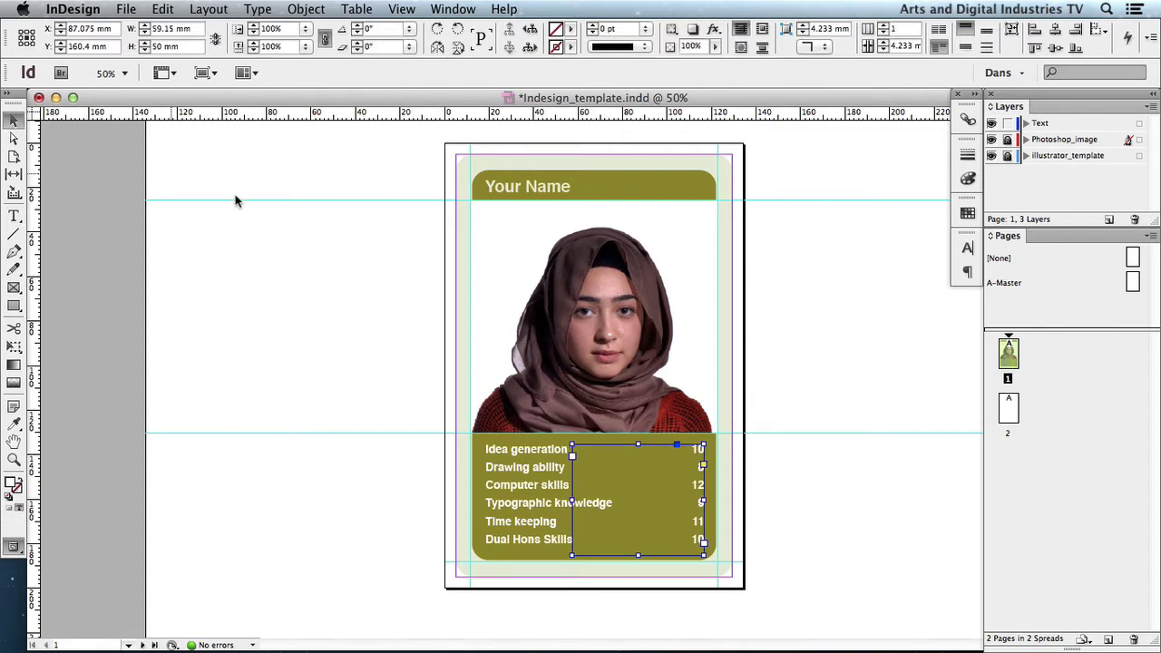
pyautogui.click(746, 496)
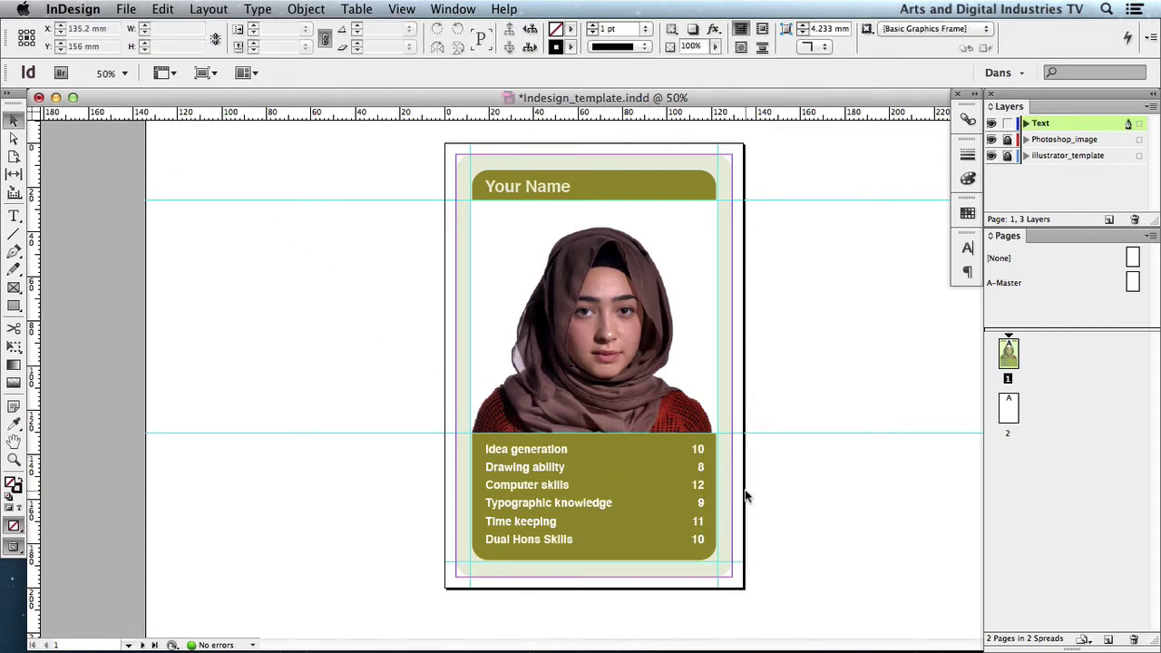
pyautogui.moveTo(571, 445); pyautogui.dragTo(693, 541)
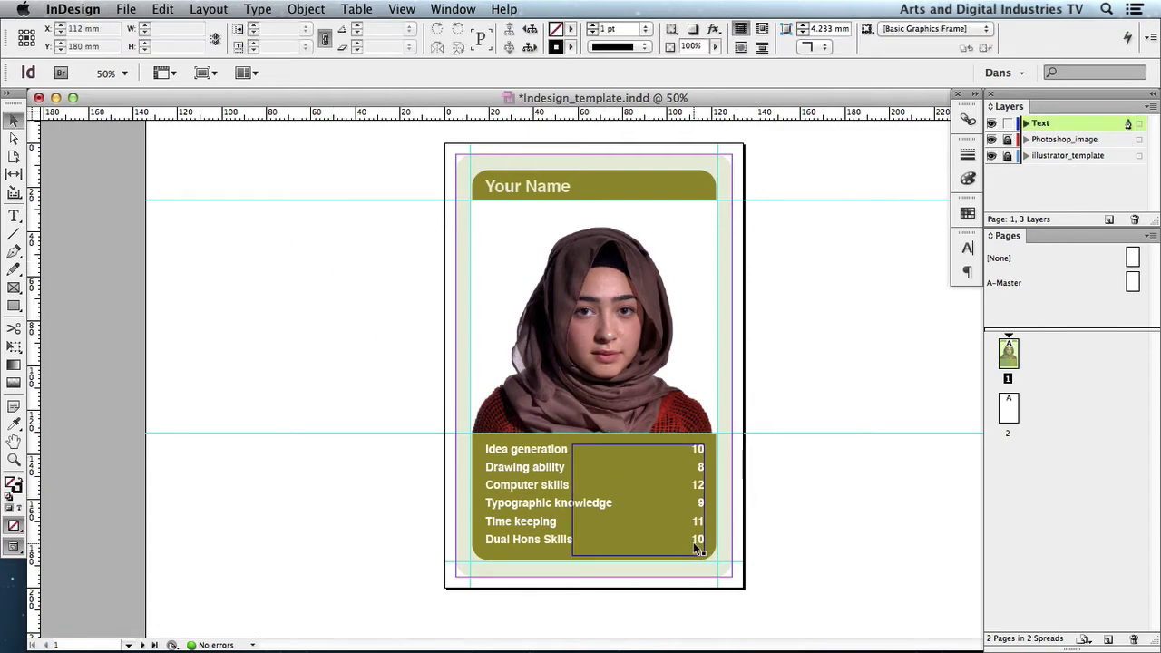
pyautogui.doubleClick(693, 541)
pyautogui.press('BackSpace')
pyautogui.write('N')
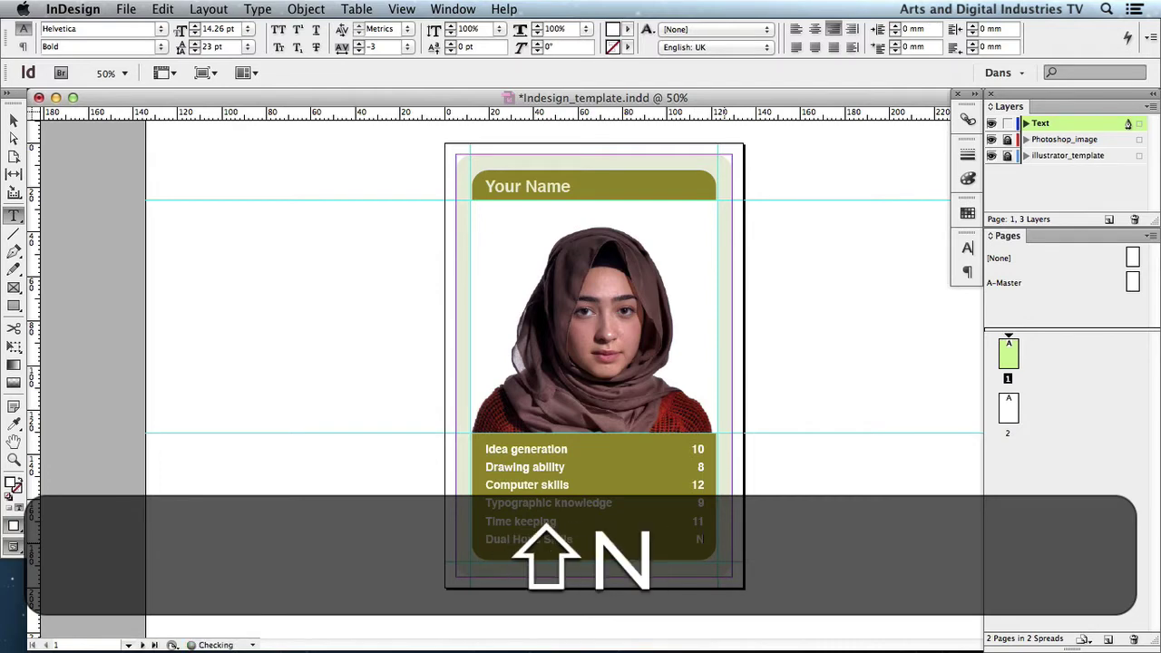
pyautogui.write('/A')
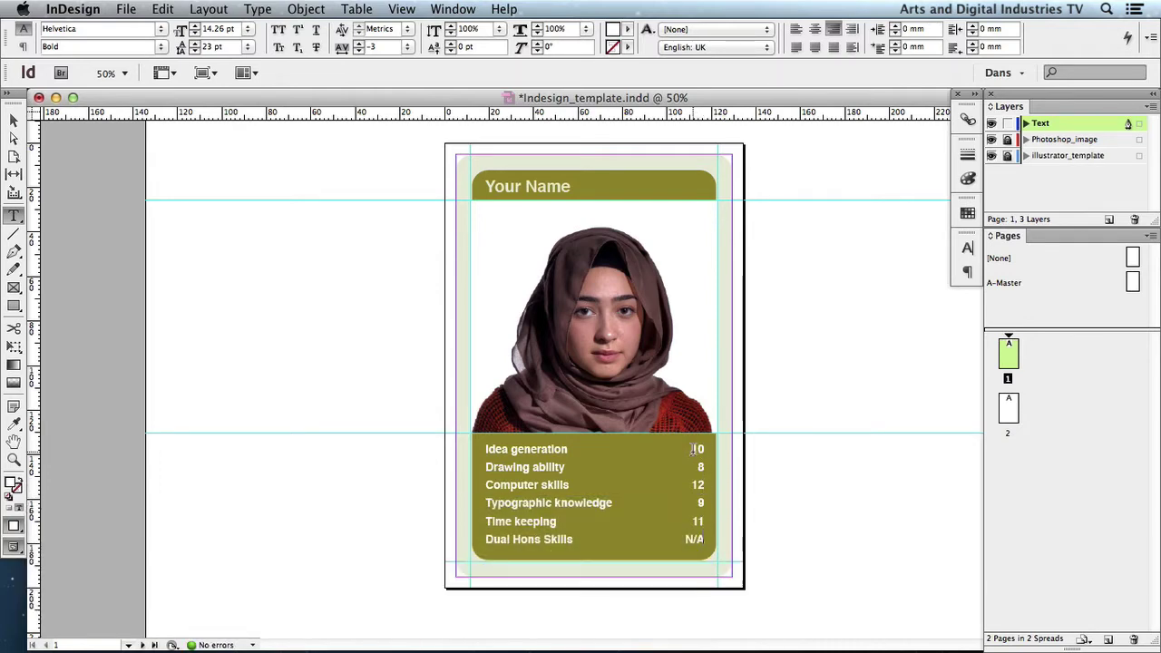
# - Change the Idea generation through Time keeping scores to 12, 14, 9, 10 and 15
pyautogui.moveTo(692, 449); pyautogui.dragTo(707, 449)
pyautogui.write('12')
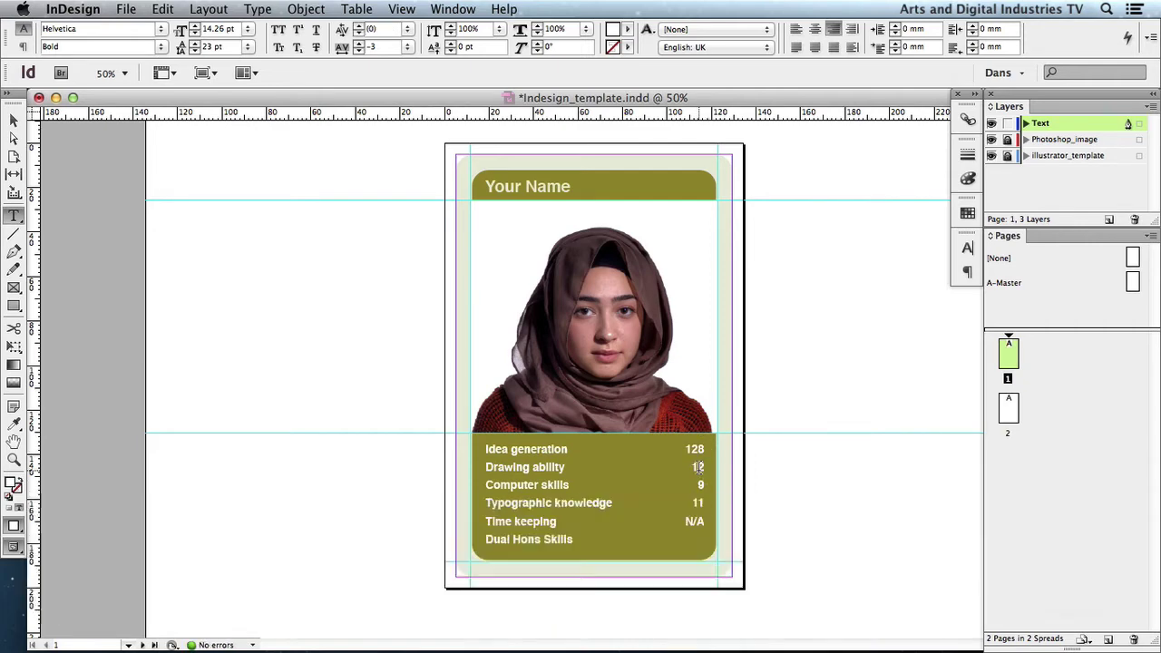
pyautogui.doubleClick(701, 467)
pyautogui.write('14')
pyautogui.press('Return')
pyautogui.doubleClick(698, 485)
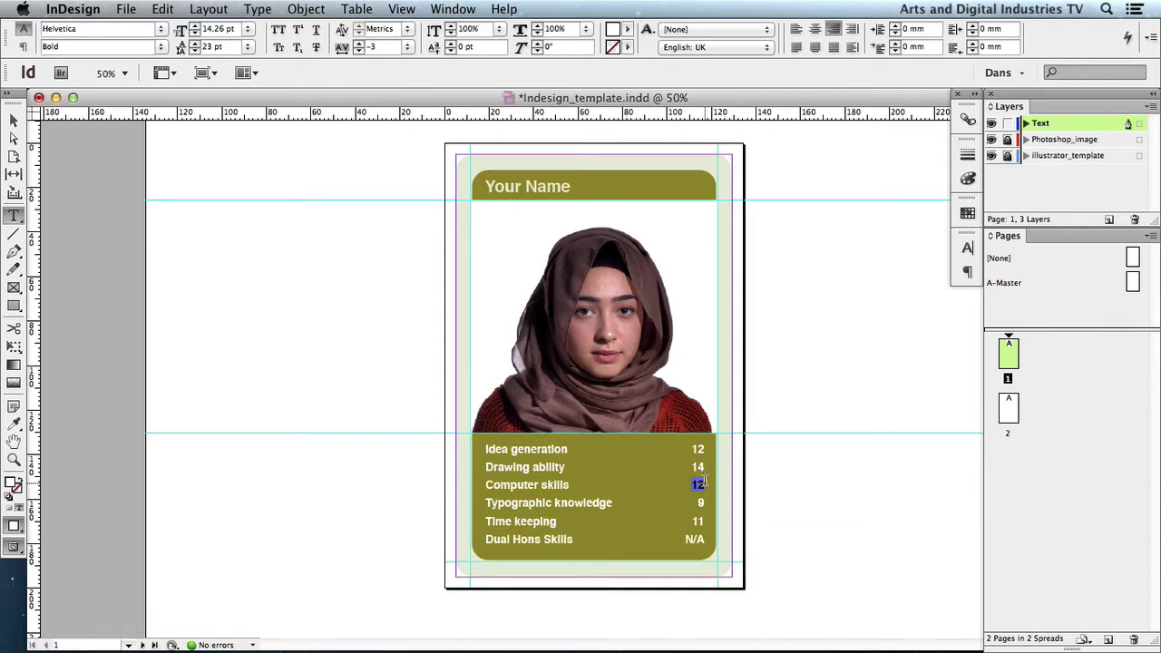
pyautogui.write('9')
pyautogui.doubleClick(700, 502)
pyautogui.write('10')
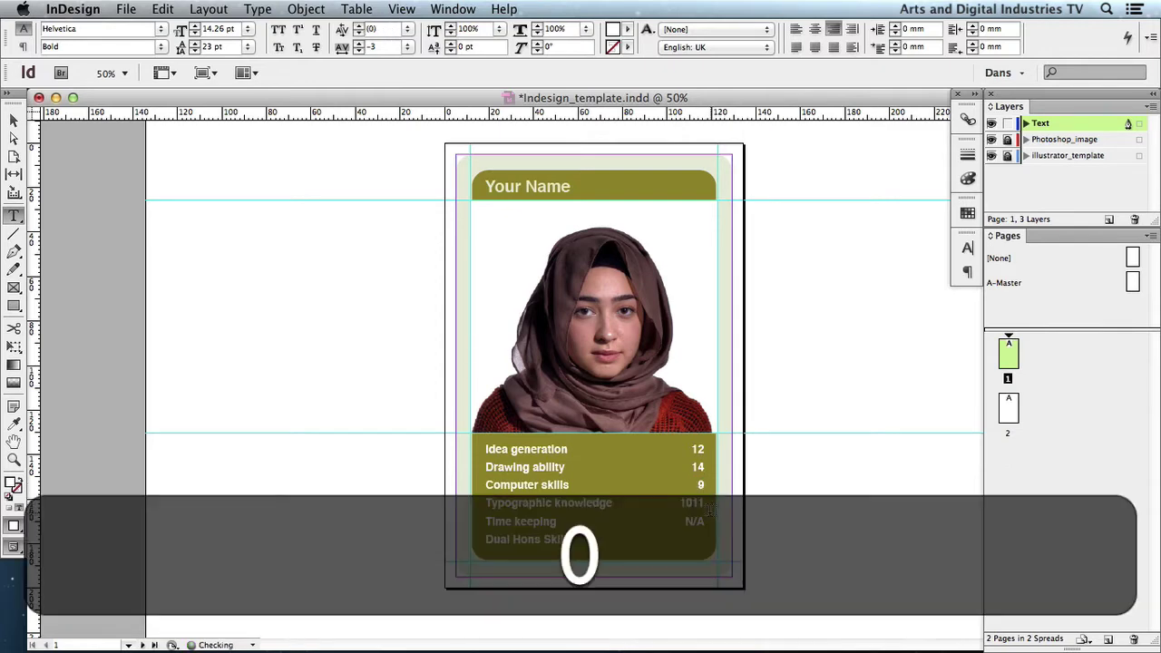
pyautogui.moveTo(691, 521); pyautogui.dragTo(725, 517)
pyautogui.write('15')
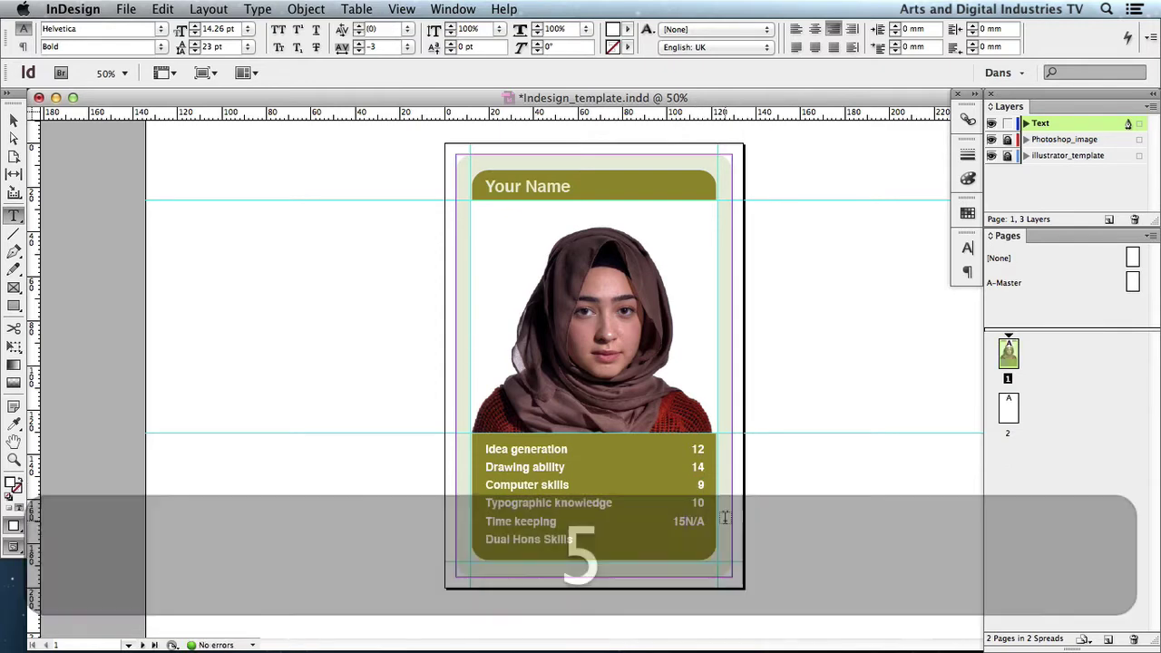
pyautogui.press('Return')
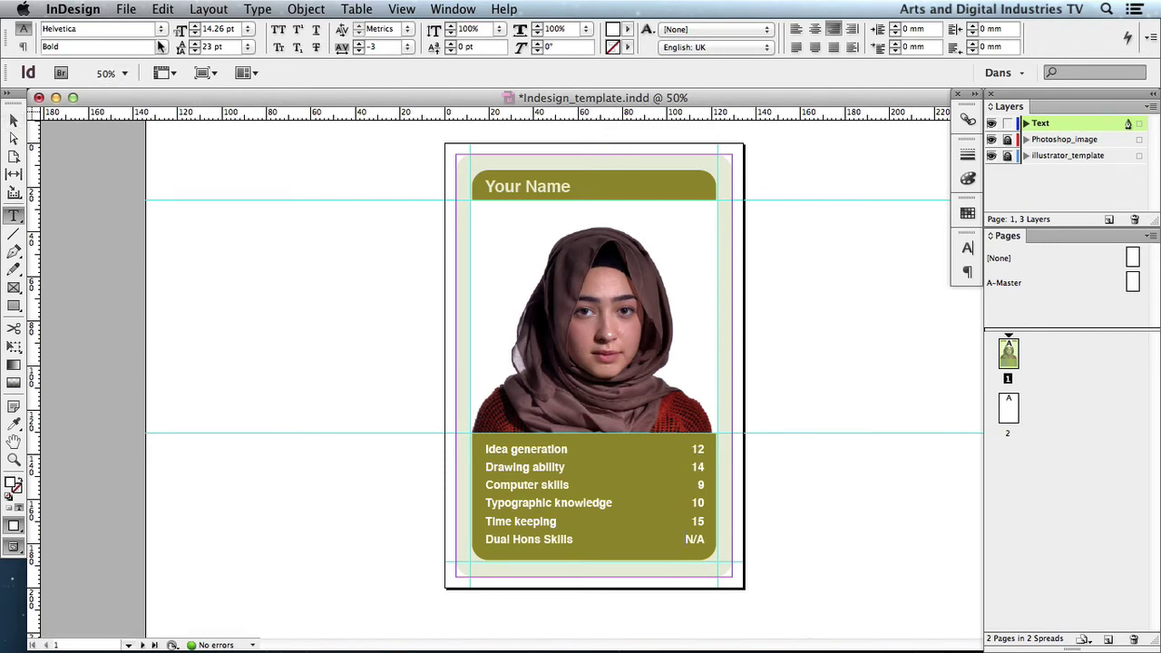
pyautogui.click(163, 29)
pyautogui.moveTo(146, 65)
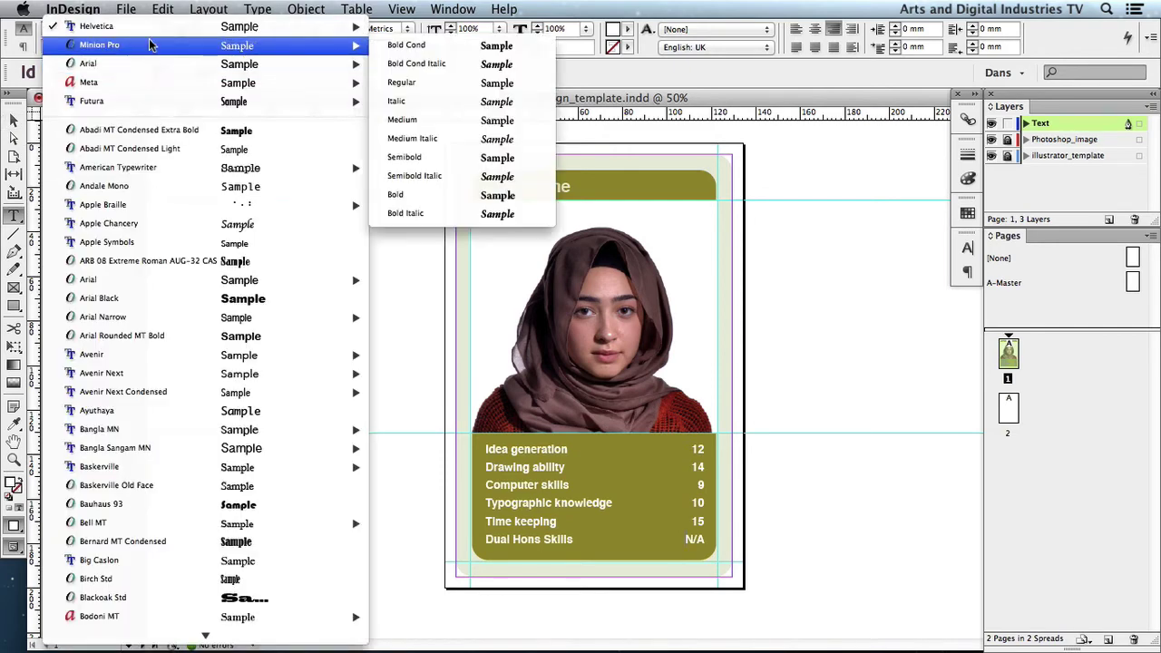
pyautogui.moveTo(157, 34)
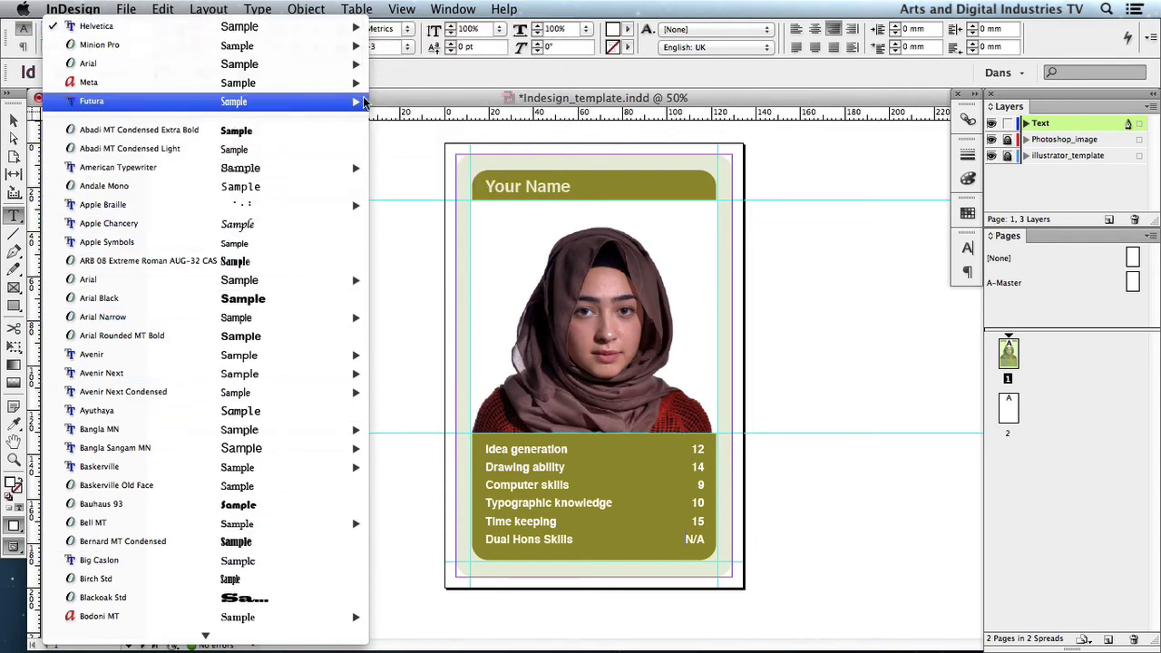
pyautogui.click(621, 97)
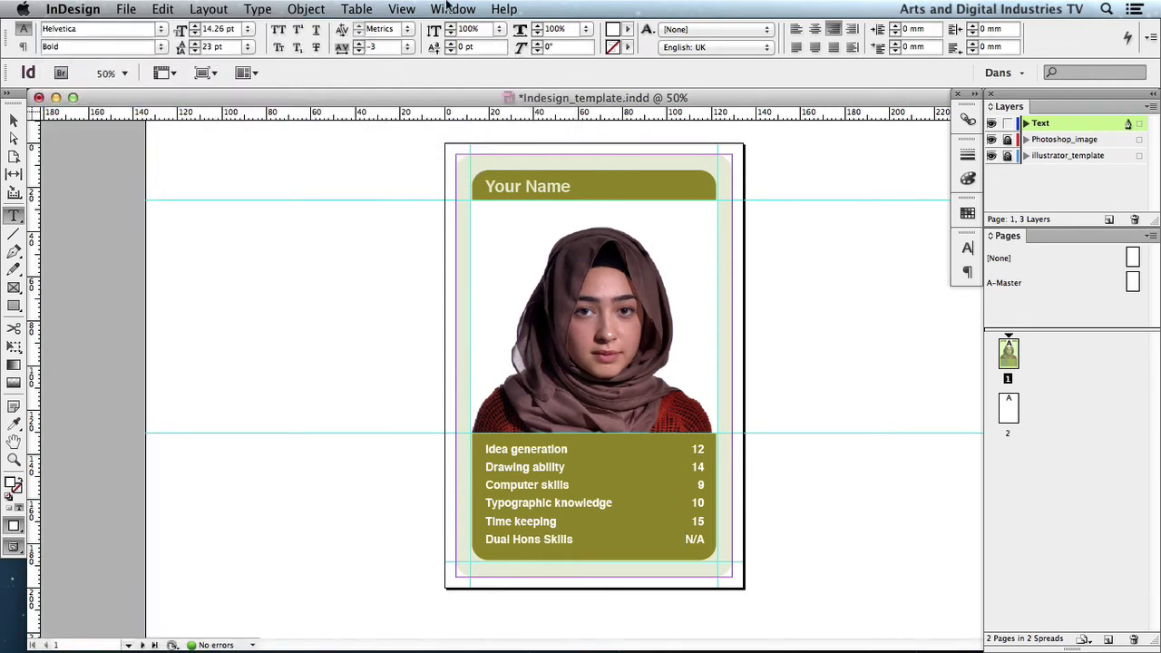
pyautogui.click(967, 250)
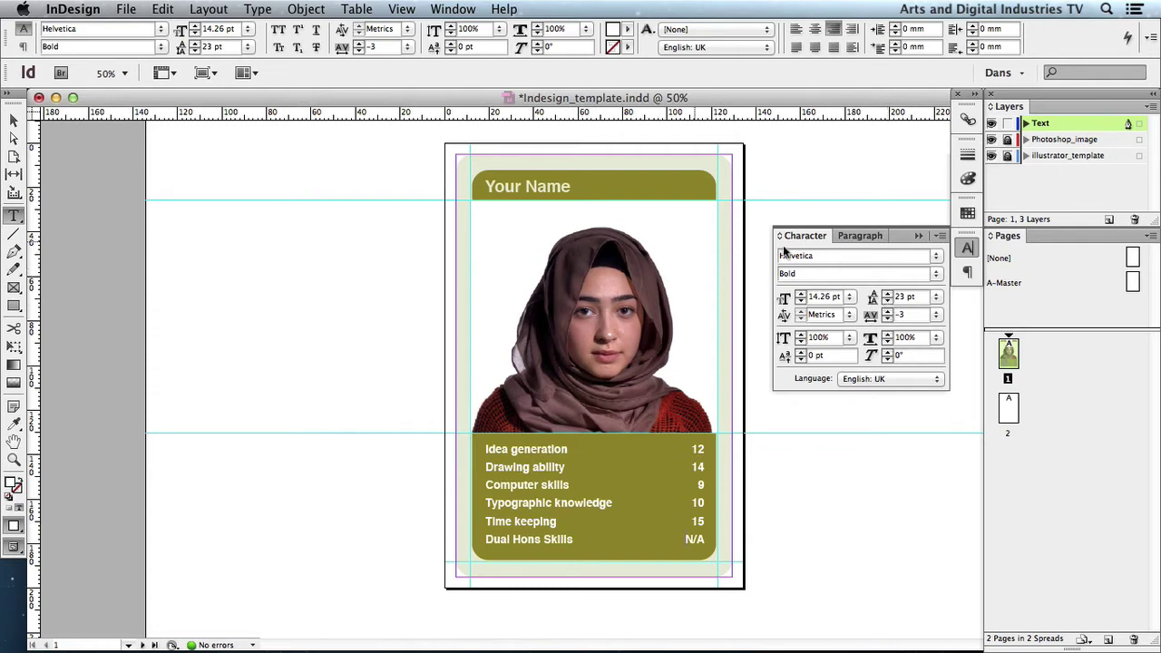
pyautogui.click(917, 235)
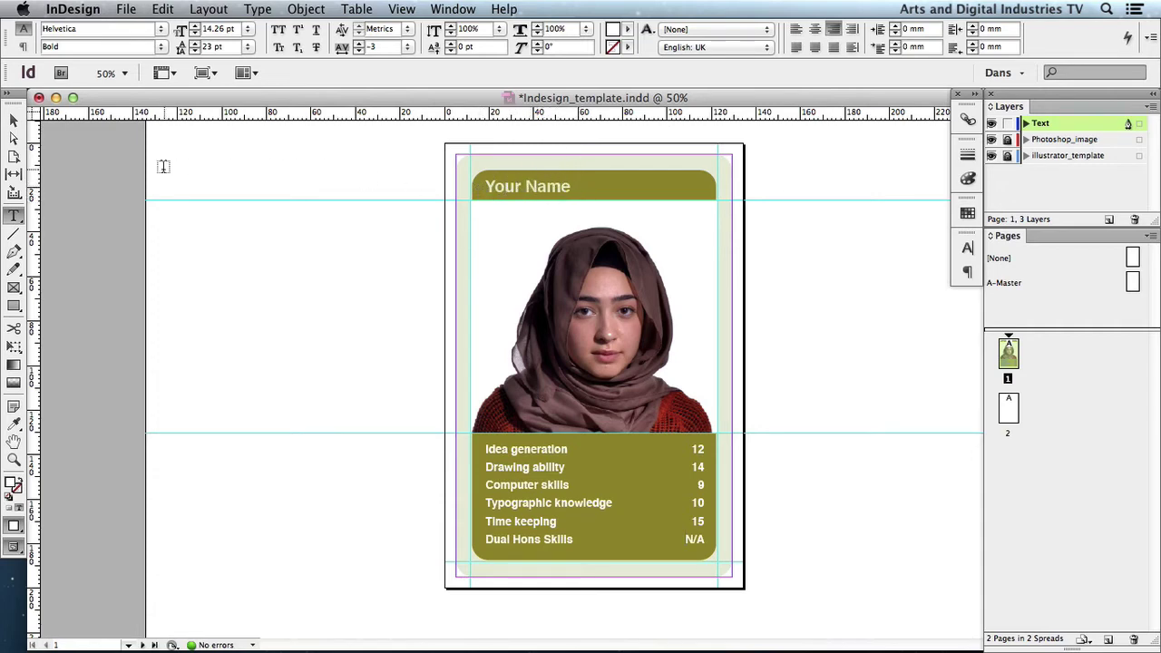
# - Use Edit Original on the illustrator_template.ai link in the Links panel to open it in Illustrator
pyautogui.click(13, 123)
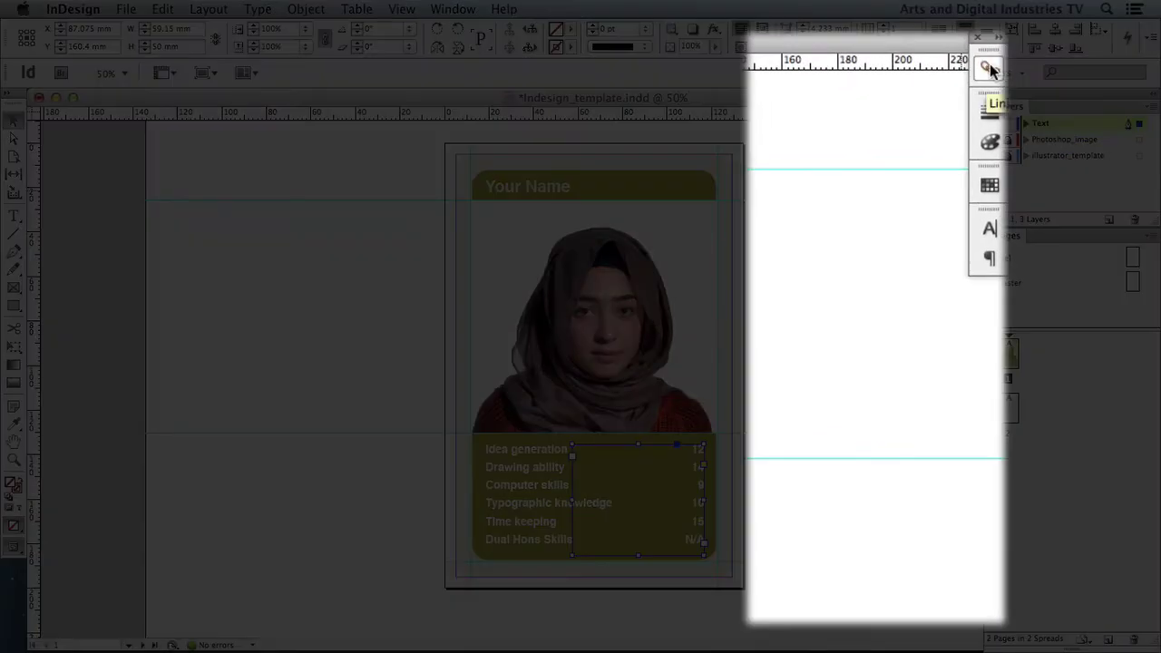
pyautogui.click(989, 70)
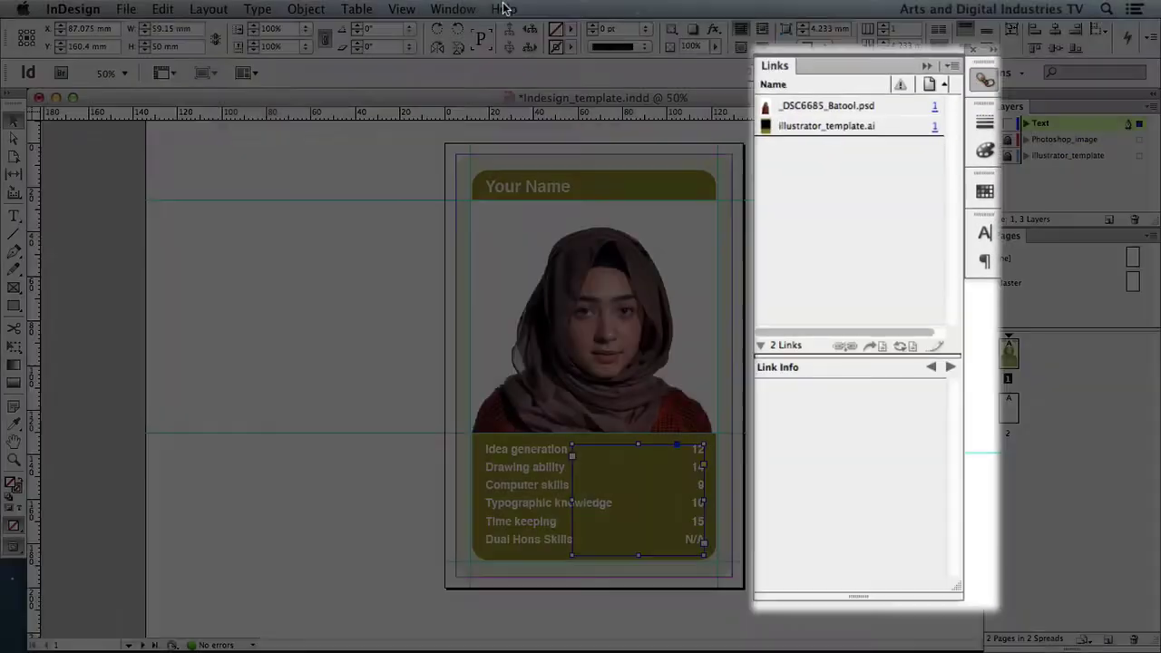
pyautogui.click(453, 9)
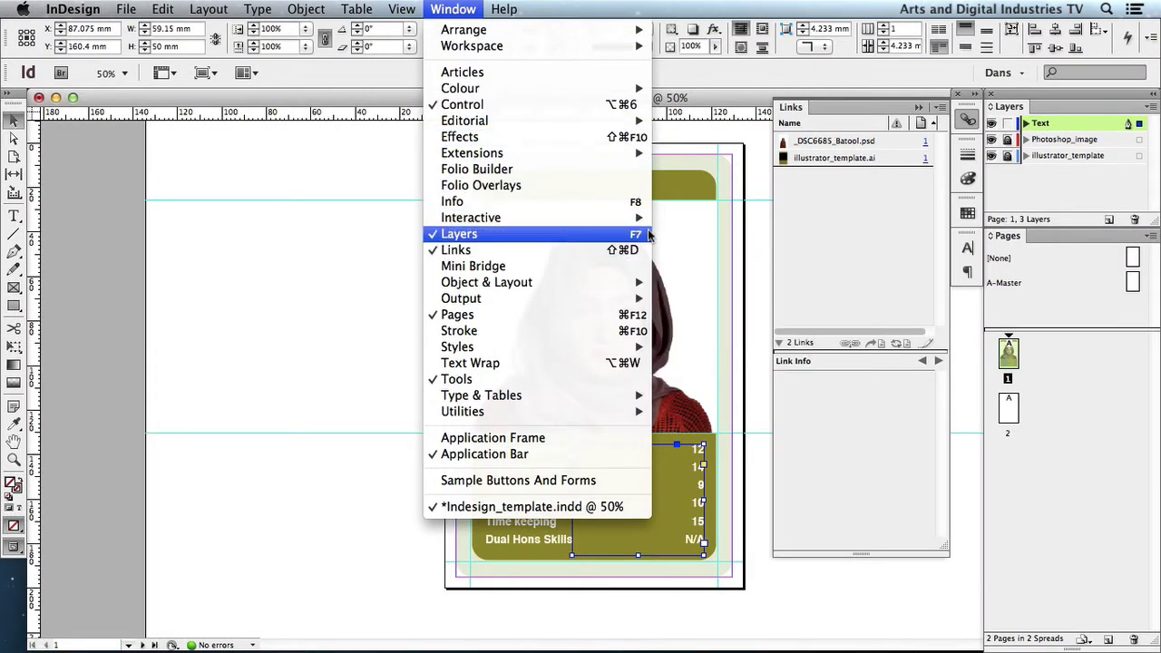
pyautogui.click(458, 234)
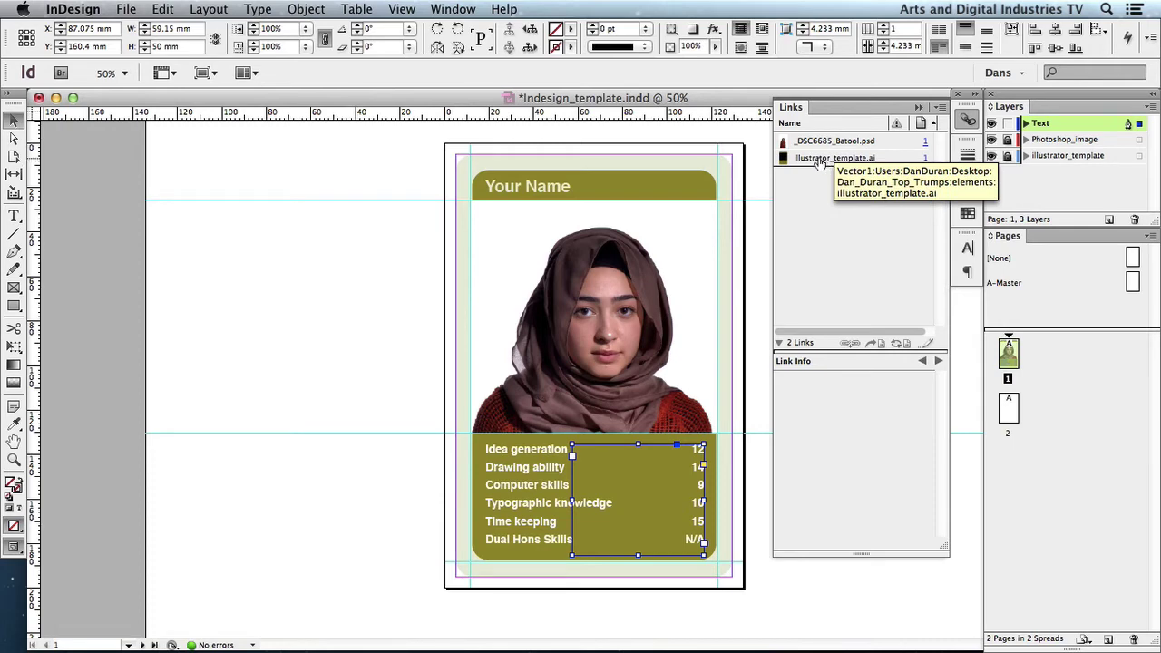
pyautogui.click(819, 160)
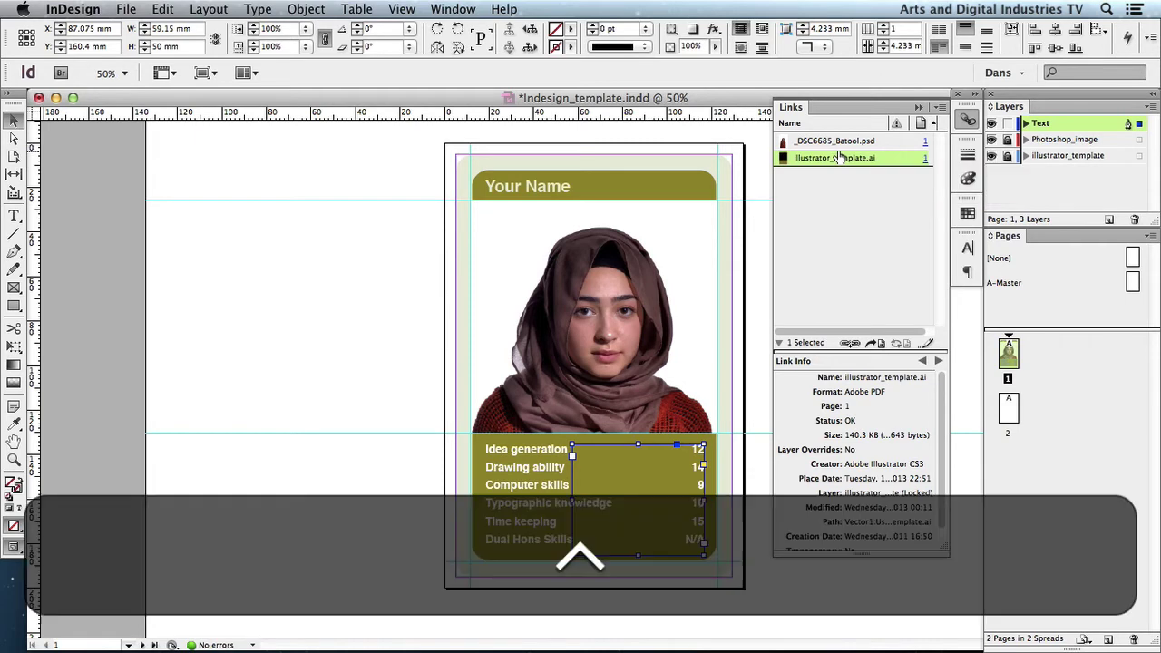
pyautogui.rightClick(838, 162)
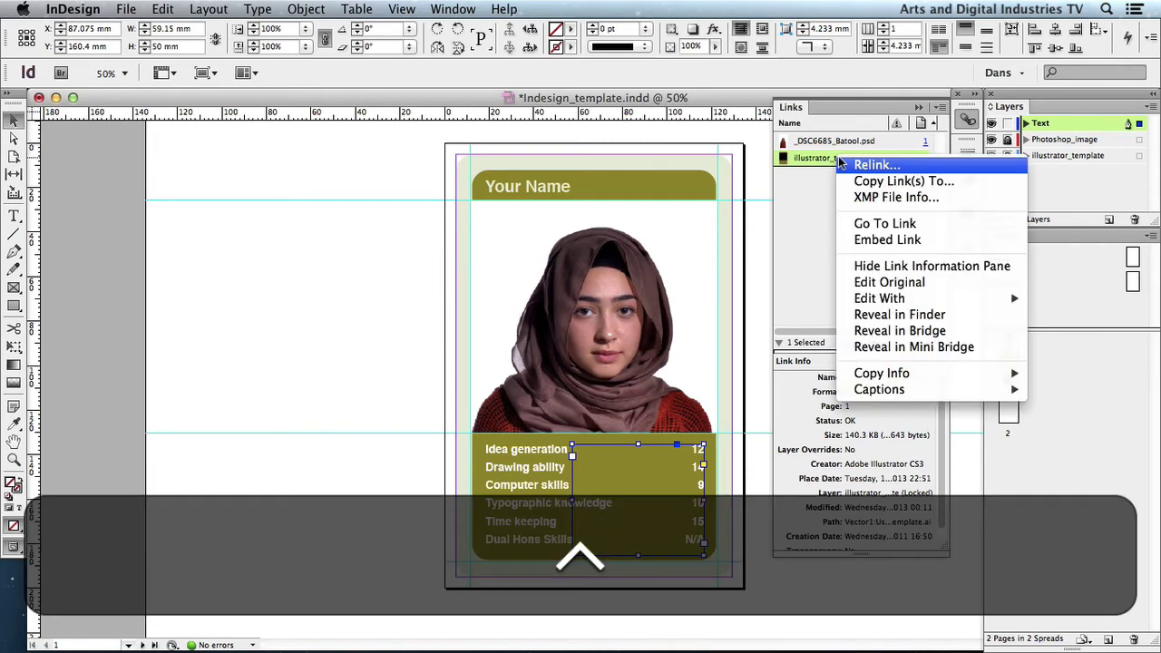
pyautogui.click(912, 283)
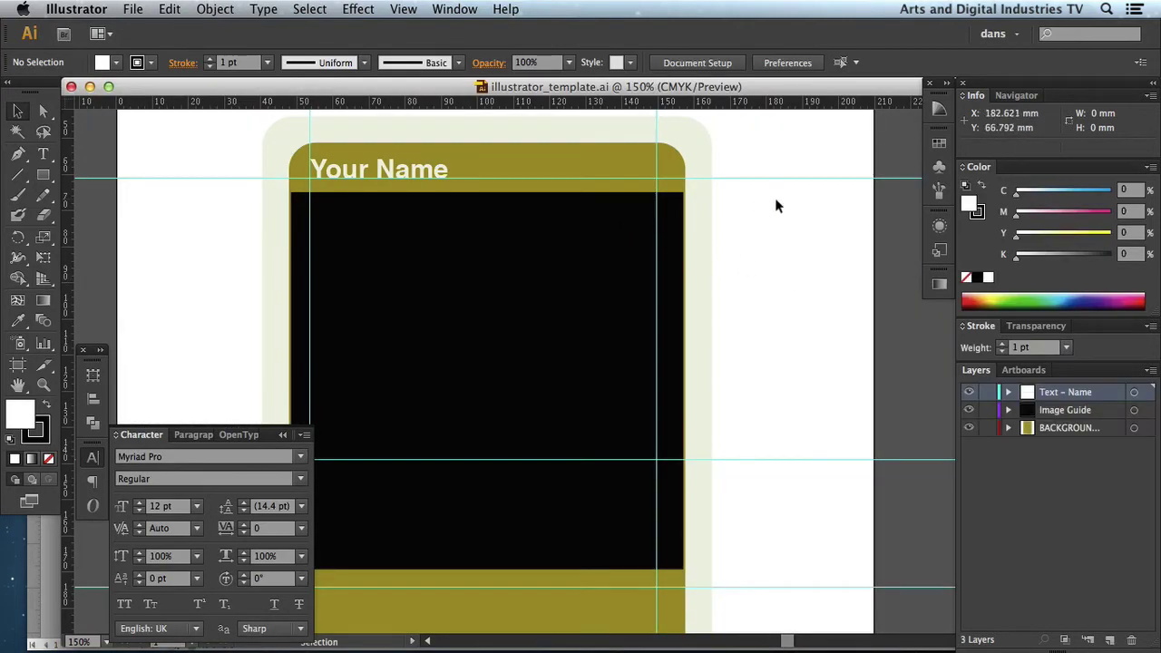
# - Zoom out to show the whole card and select the Your Name heading on the Text - Name layer
pyautogui.press('super')
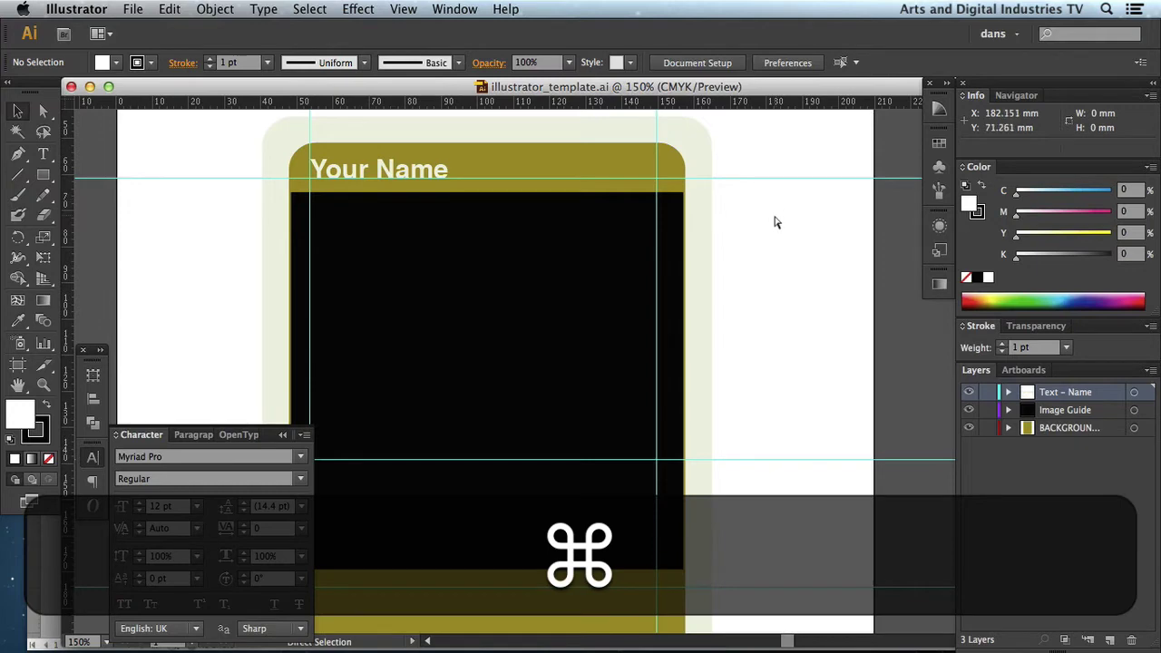
pyautogui.press('super+minus')
pyautogui.press('super+minus')
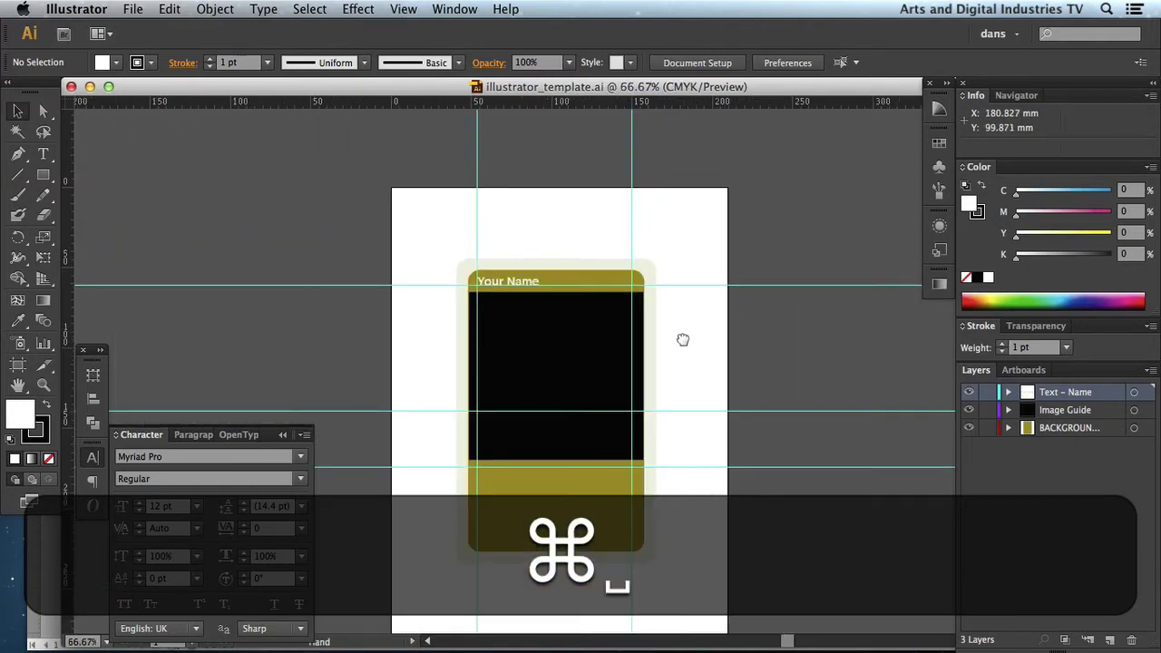
pyautogui.moveTo(682, 336); pyautogui.dragTo(684, 285)
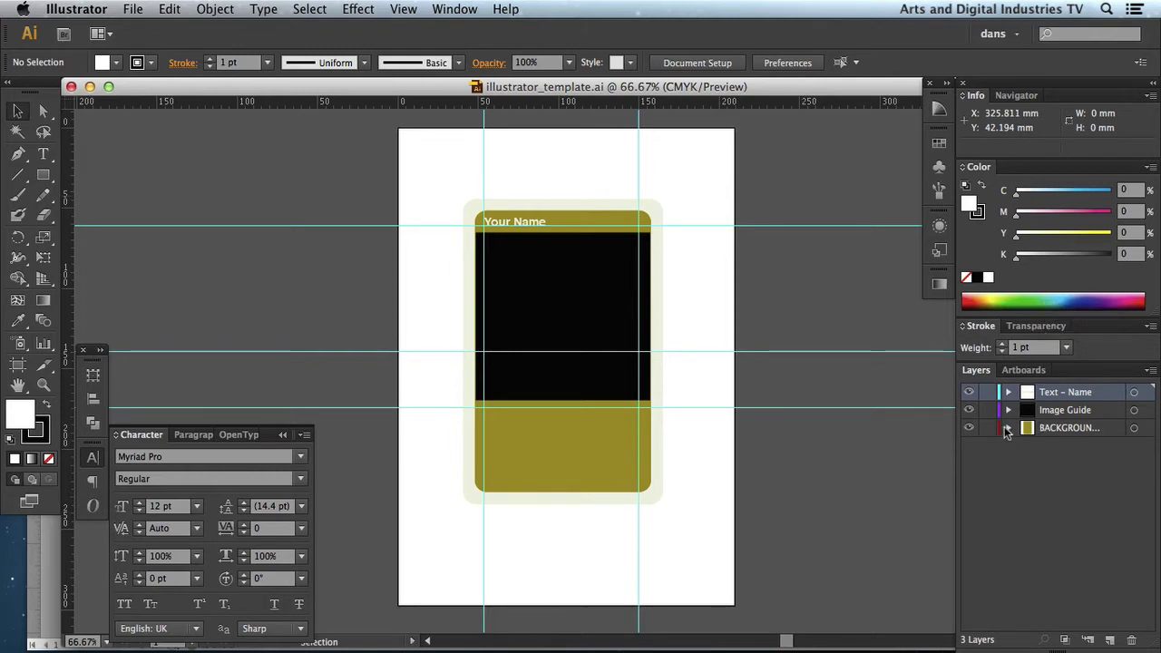
pyautogui.click(1059, 429)
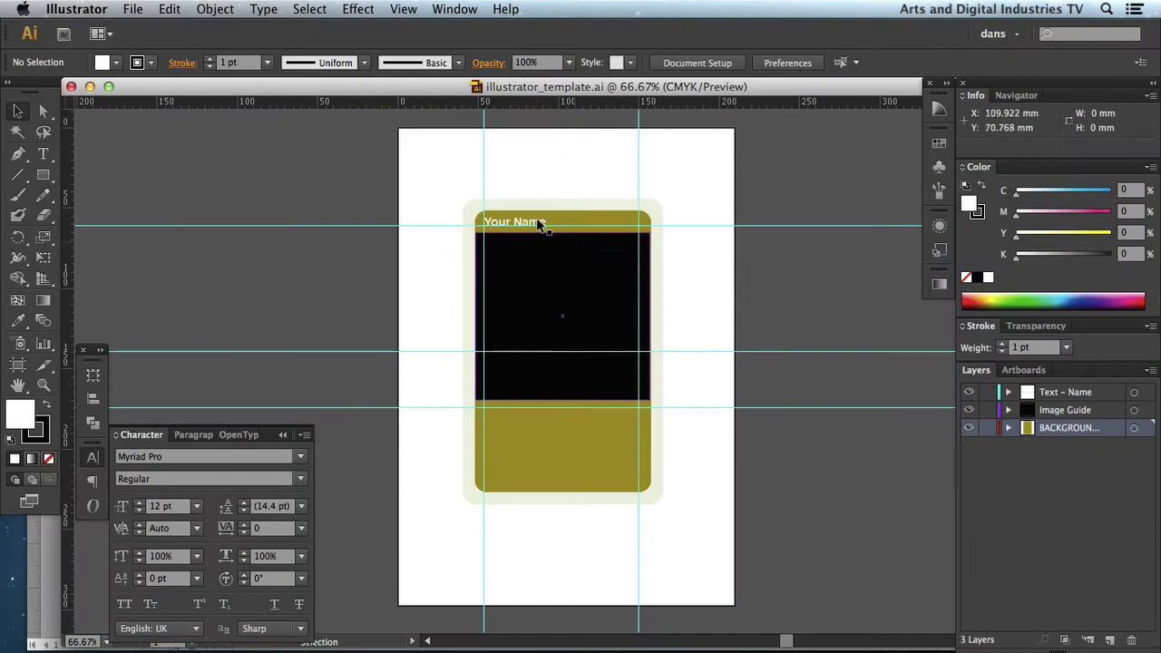
pyautogui.click(533, 227)
pyautogui.click(533, 227)
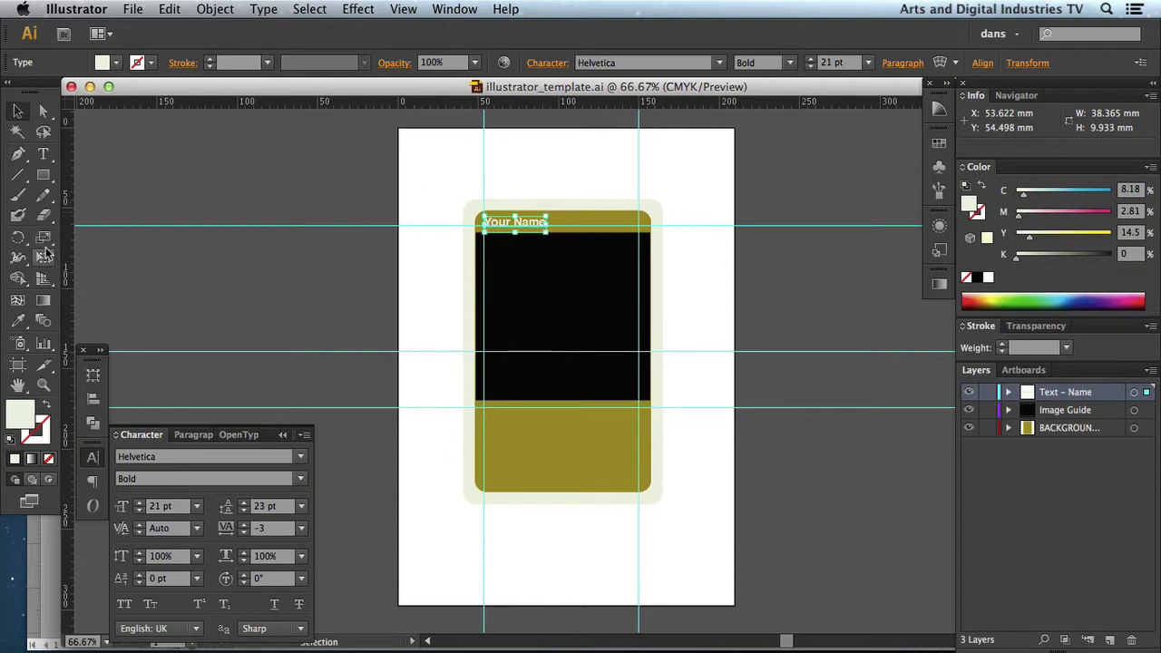
# - Replace the 'Your Name' heading text with the card owner's full name
pyautogui.click(45, 158)
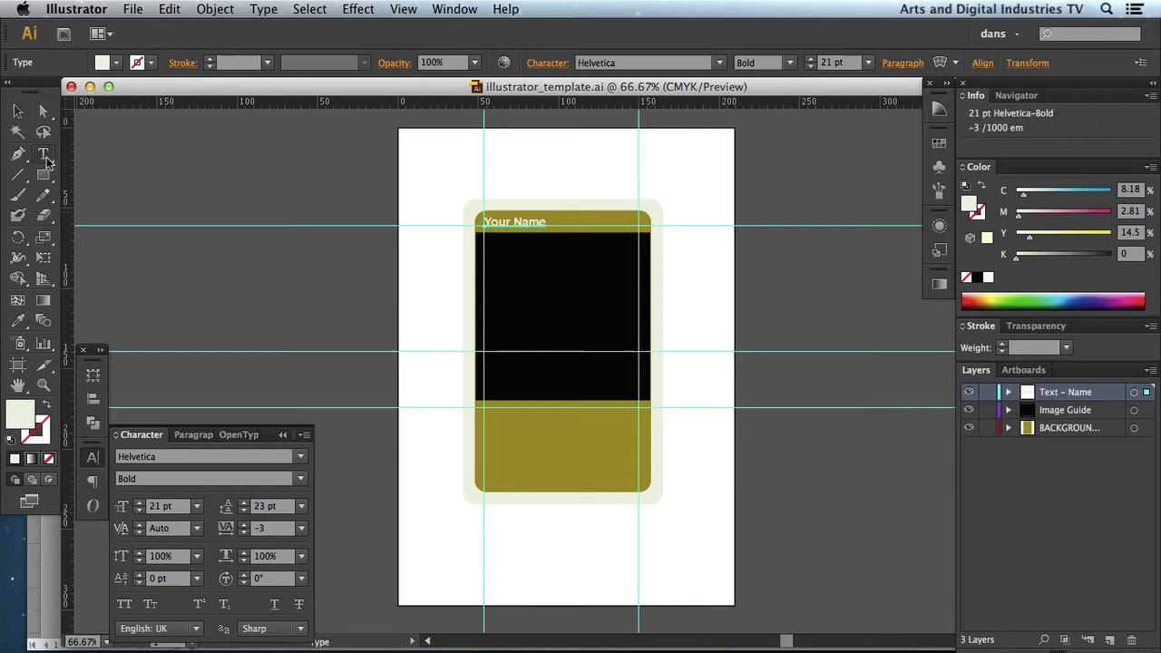
pyautogui.doubleClick(507, 219)
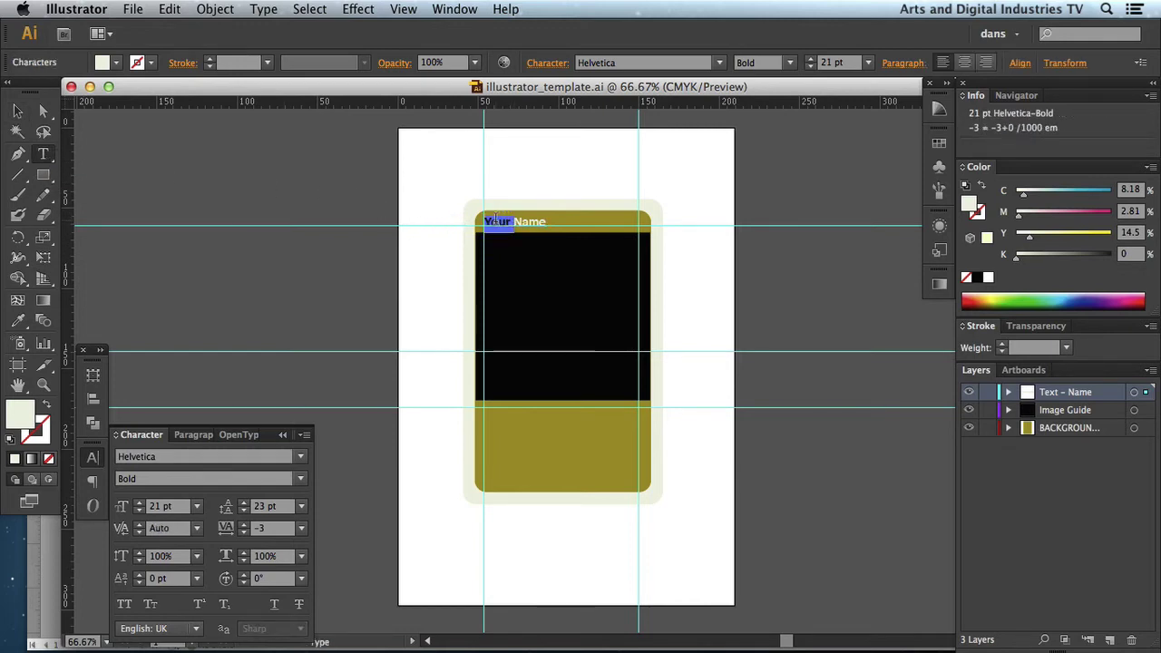
pyautogui.click(487, 221)
pyautogui.moveTo(487, 220); pyautogui.dragTo(568, 220)
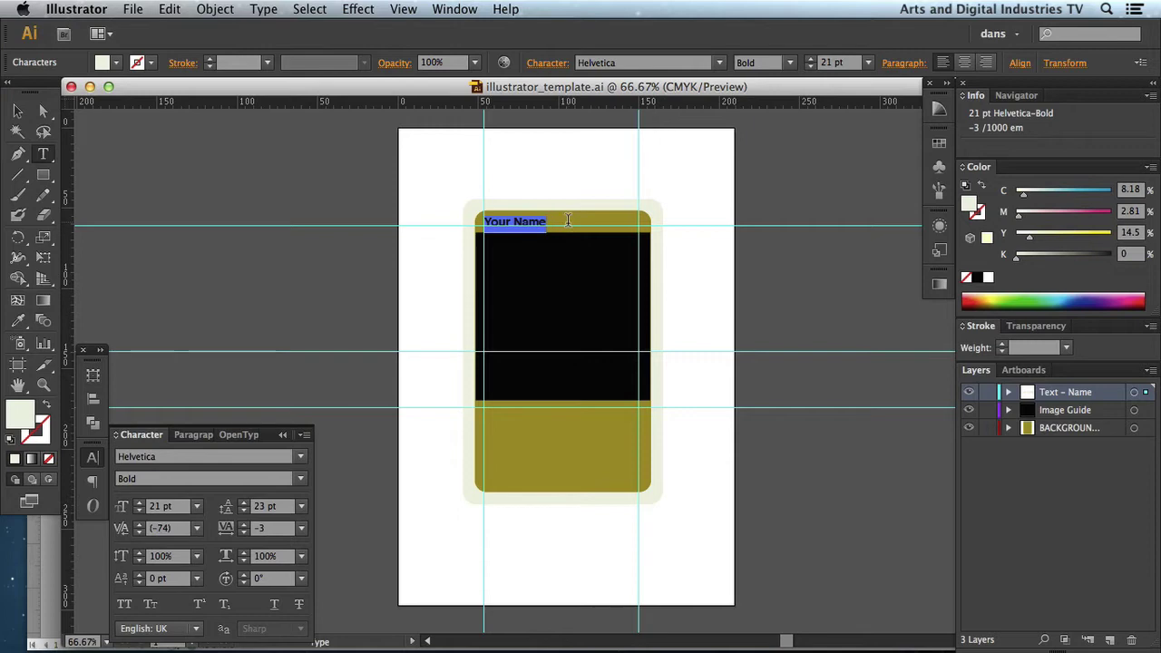
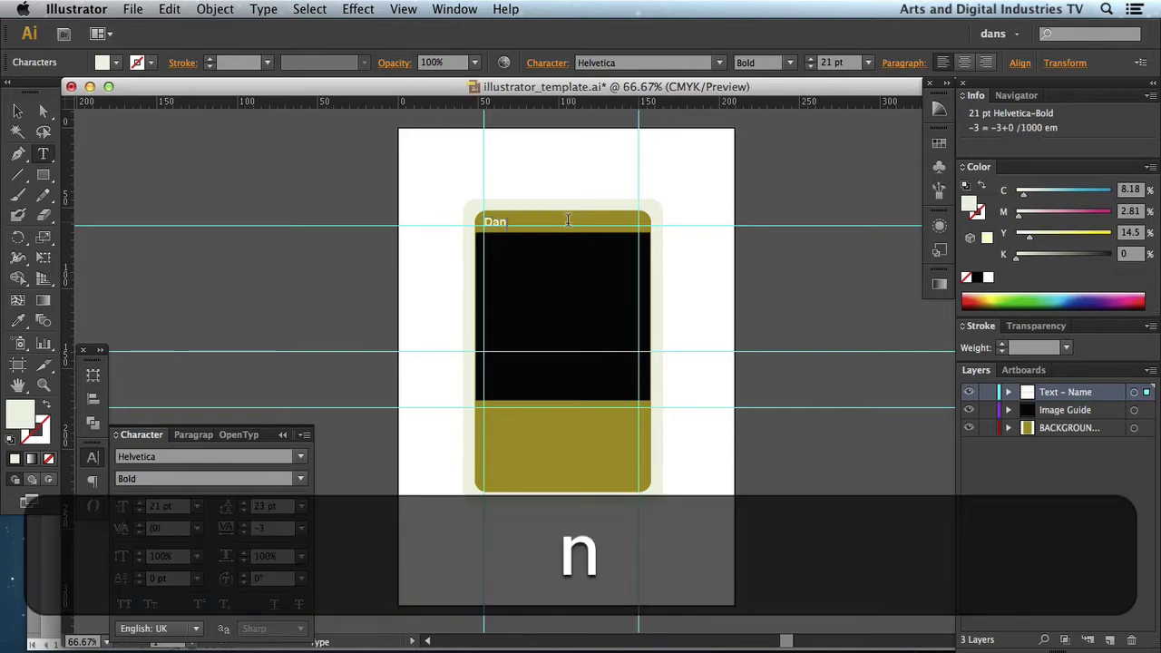
pyautogui.click(17, 109)
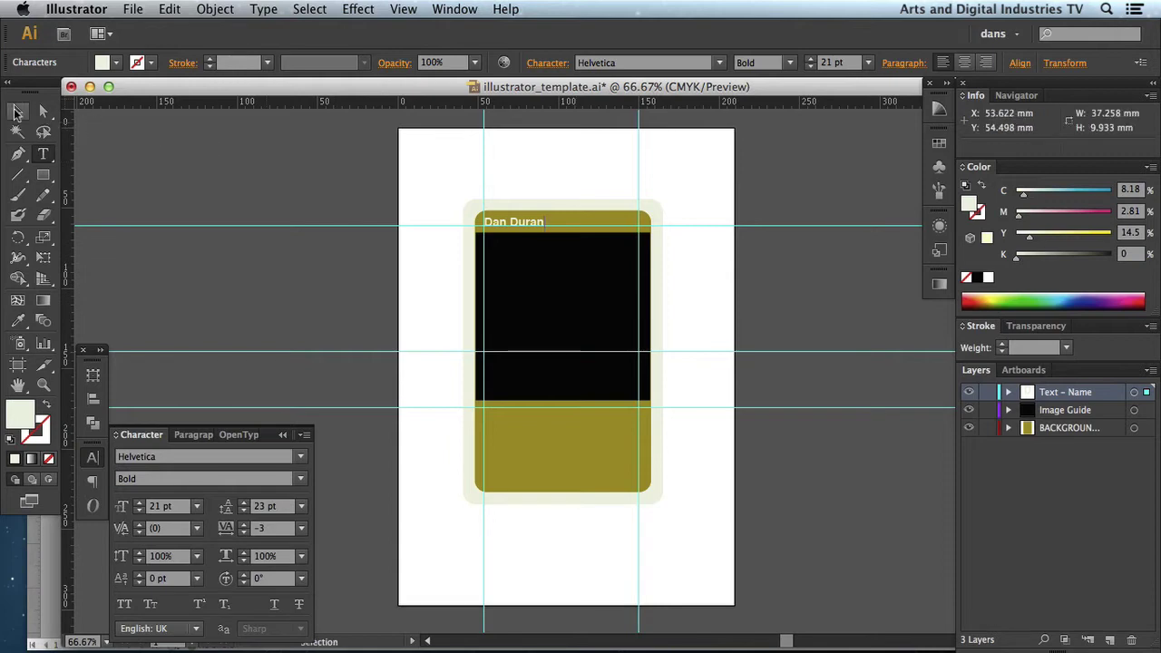
pyautogui.click(410, 175)
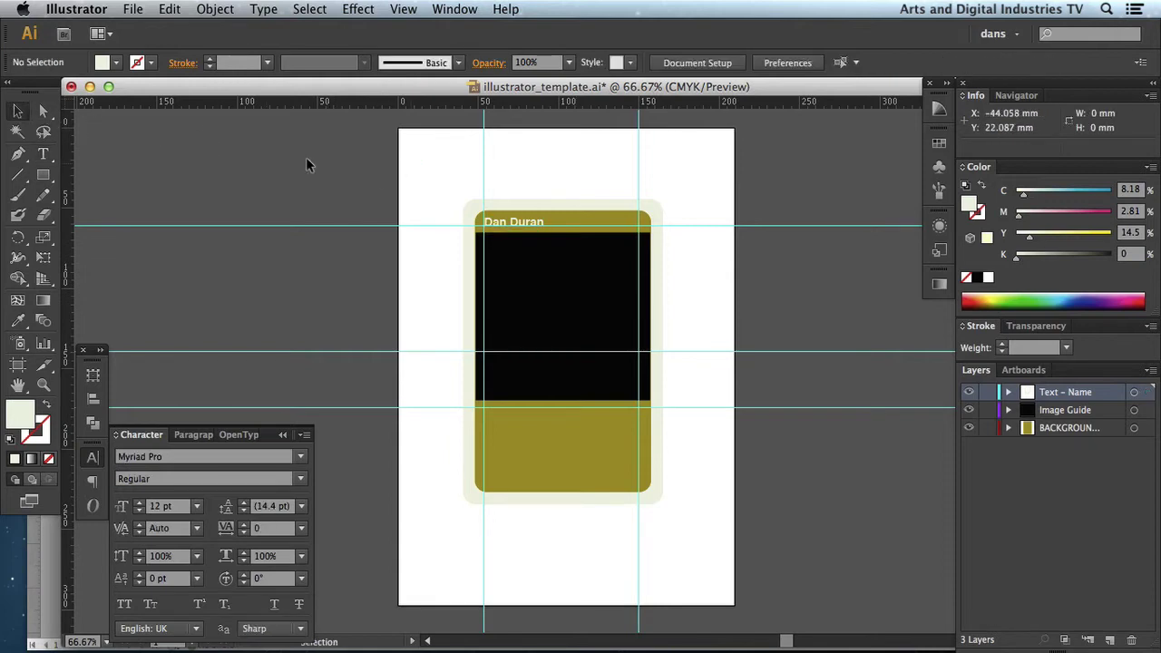
# - Save illustrator_template.ai in the legacy format and close the document
pyautogui.click(133, 11)
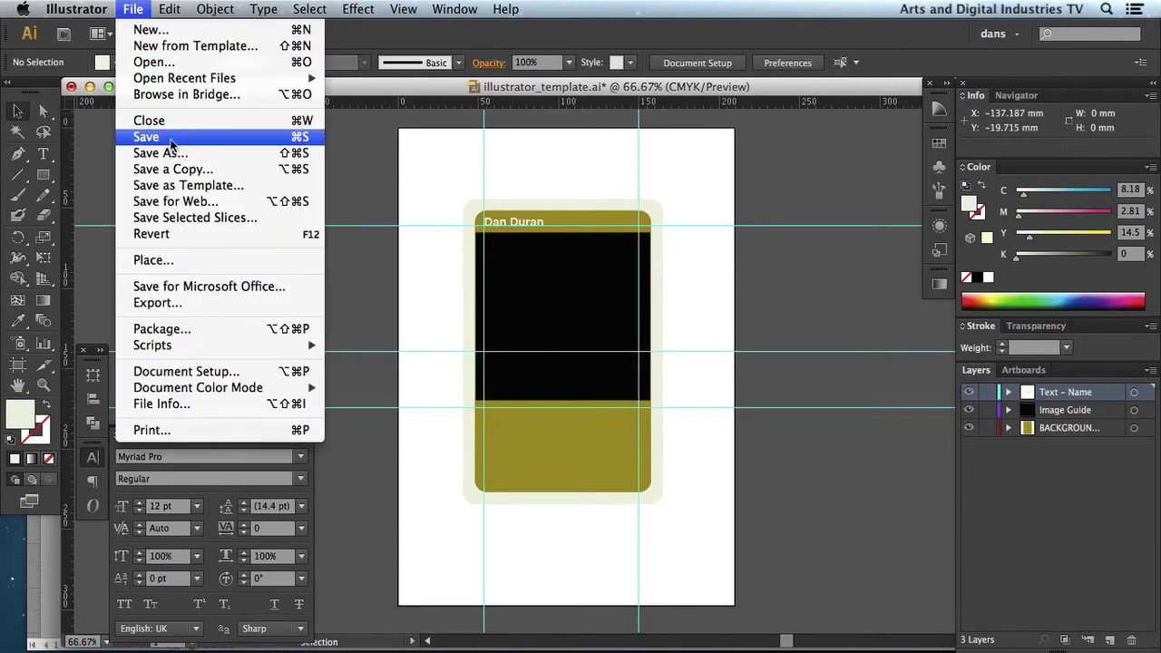
pyautogui.click(170, 138)
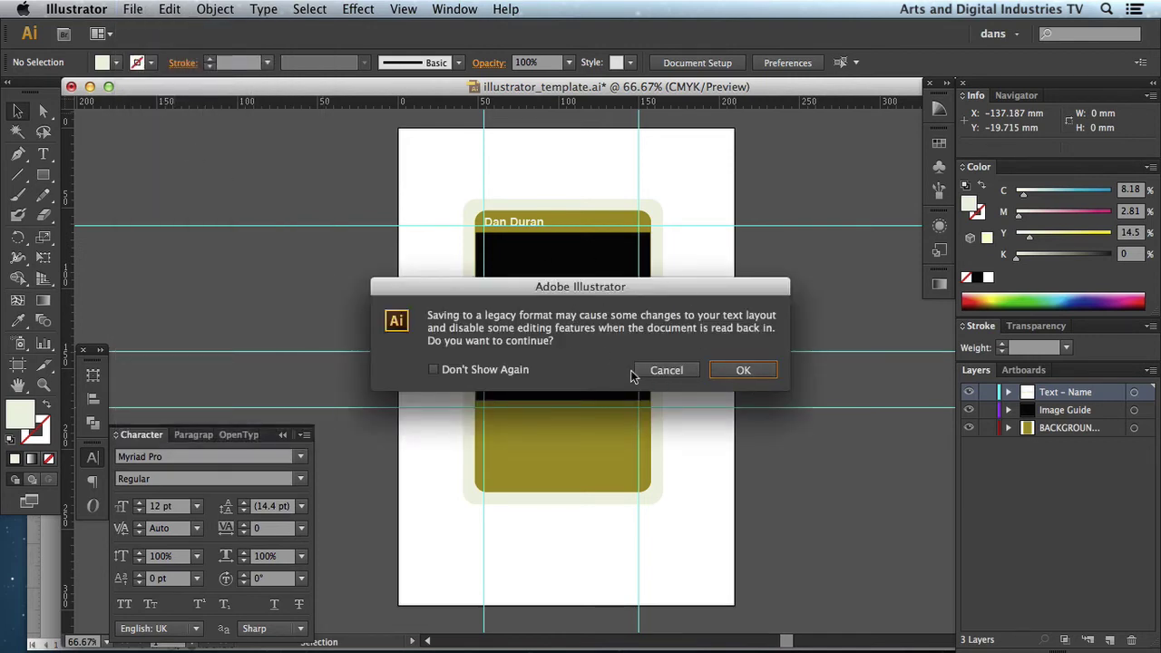
pyautogui.click(744, 370)
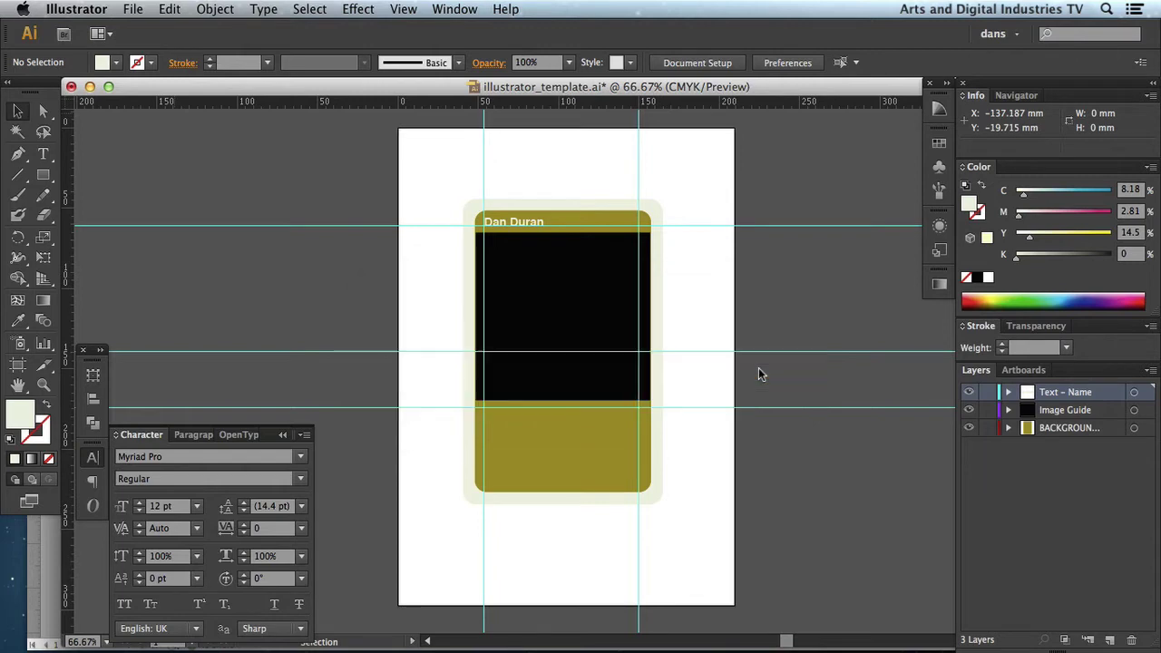
pyautogui.click(70, 87)
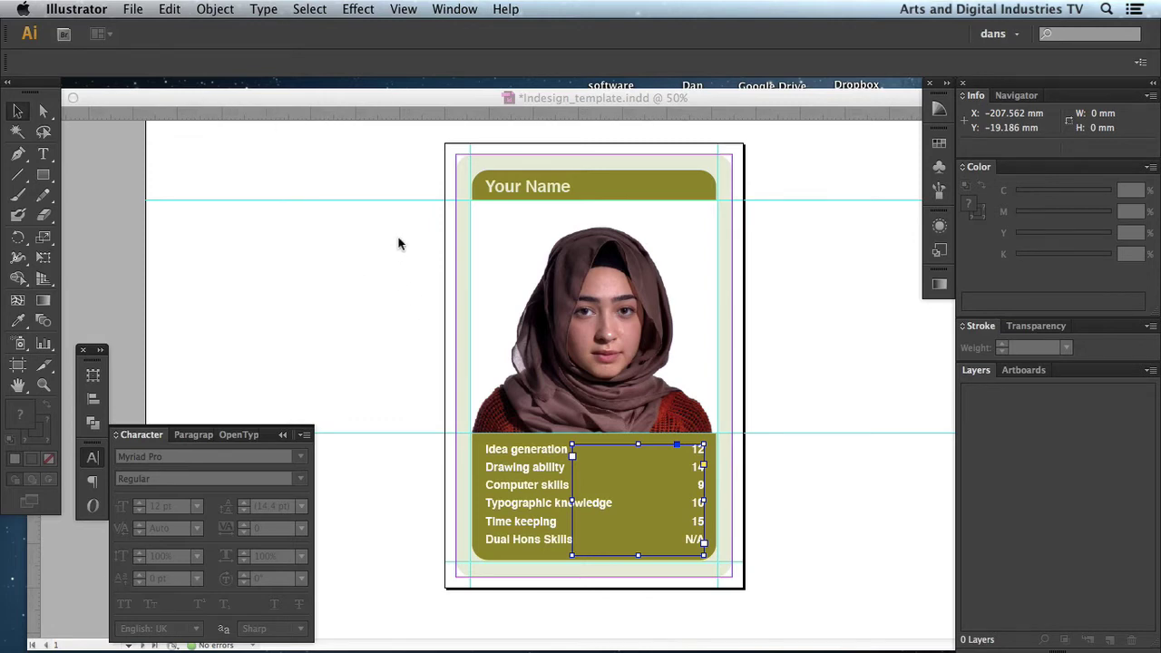
# - Return to InDesign, where the linked heading now shows the owner's name, and deselect
pyautogui.moveTo(649, 638)
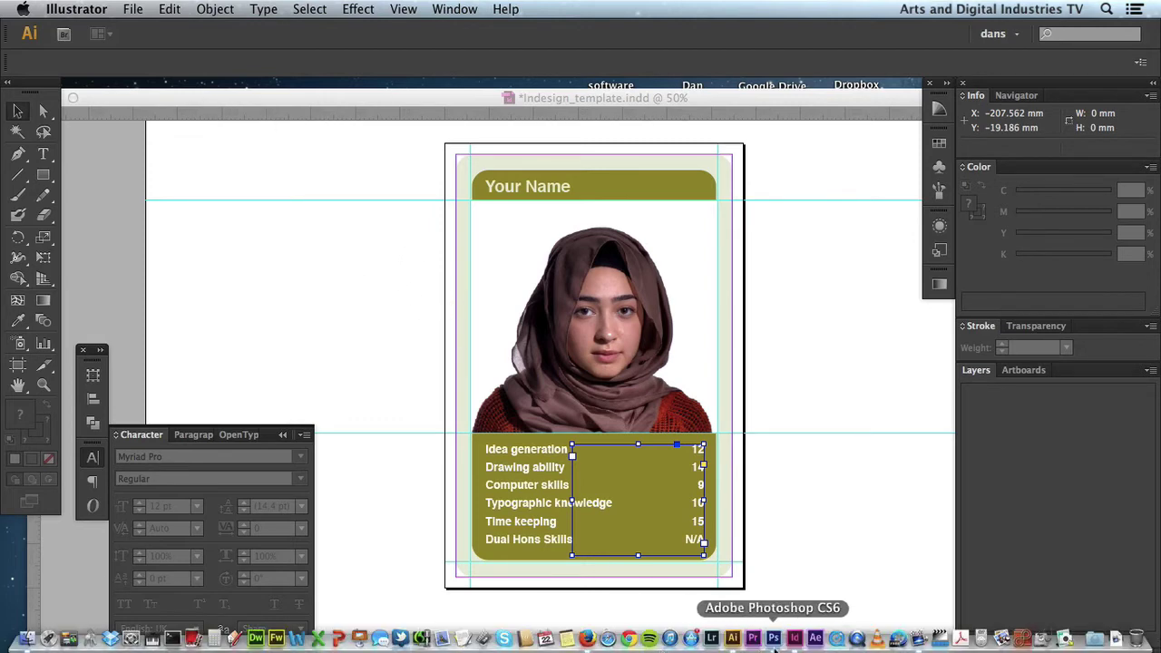
pyautogui.click(795, 637)
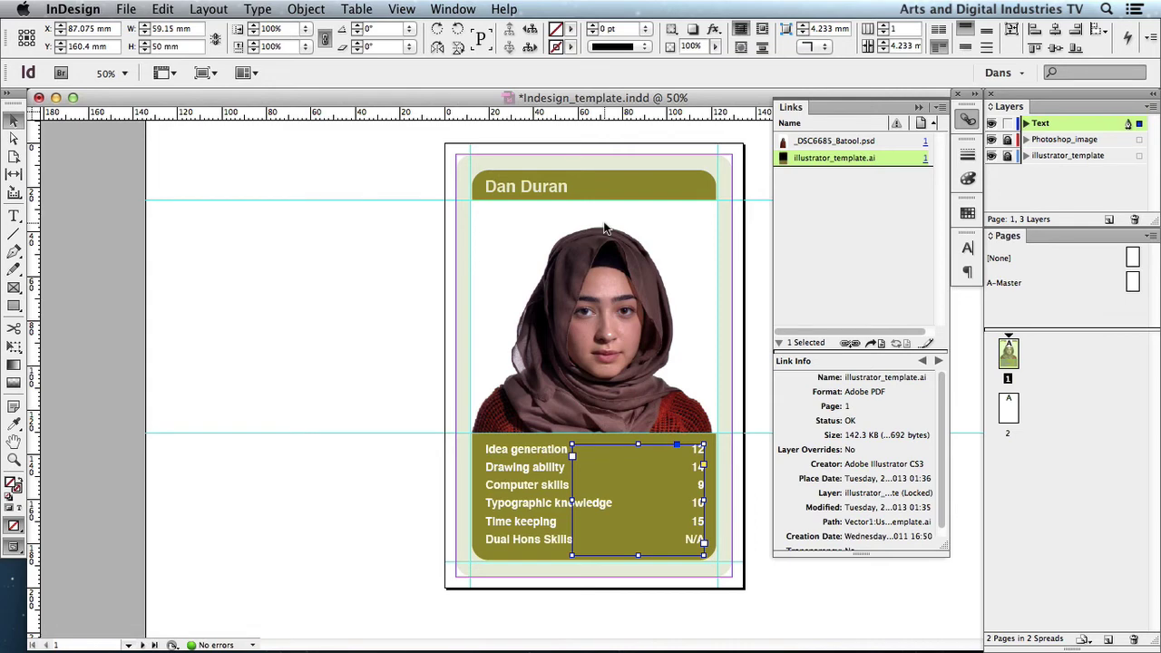
pyautogui.click(390, 271)
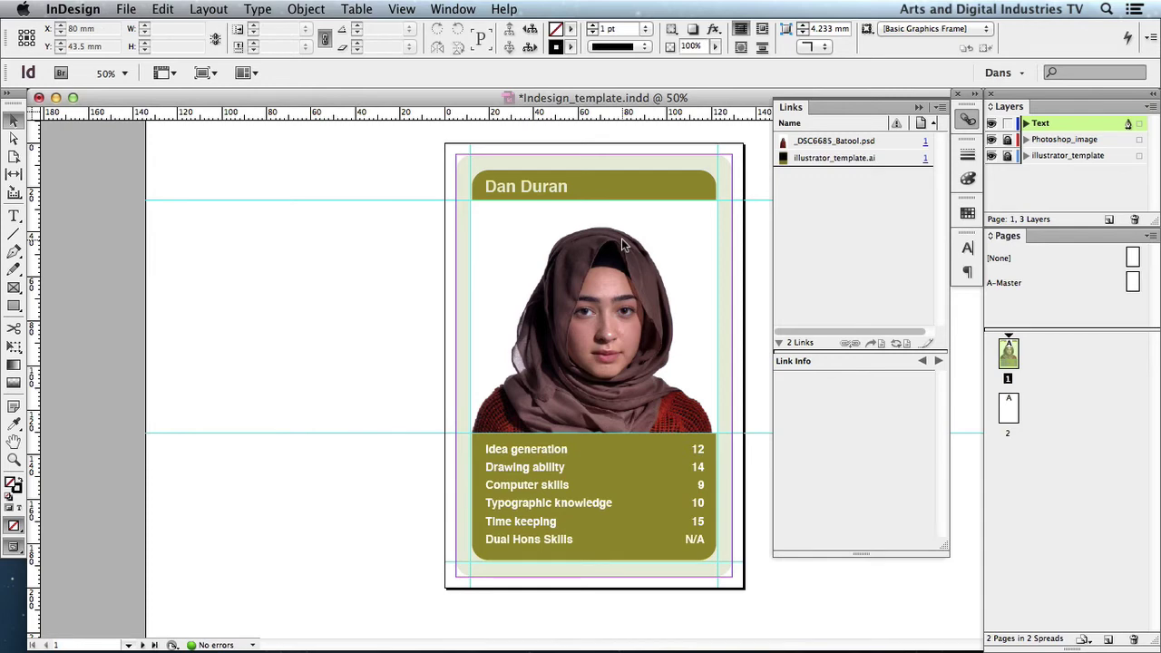
pyautogui.press('super')
pyautogui.press('super+semicolon')
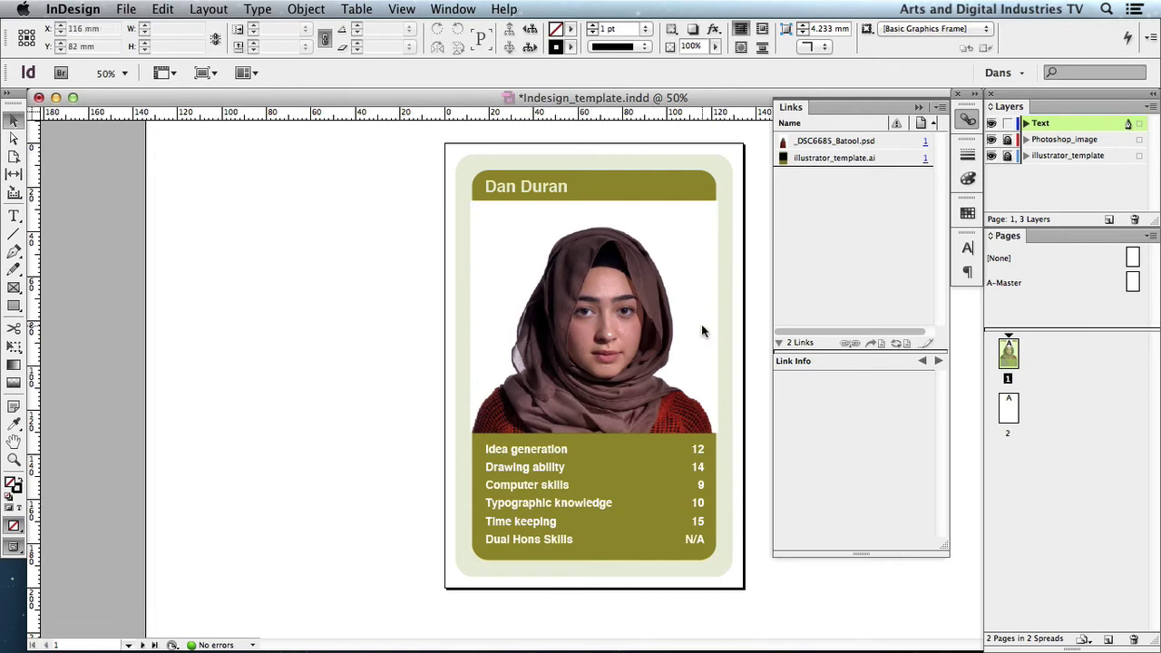
pyautogui.press('super')
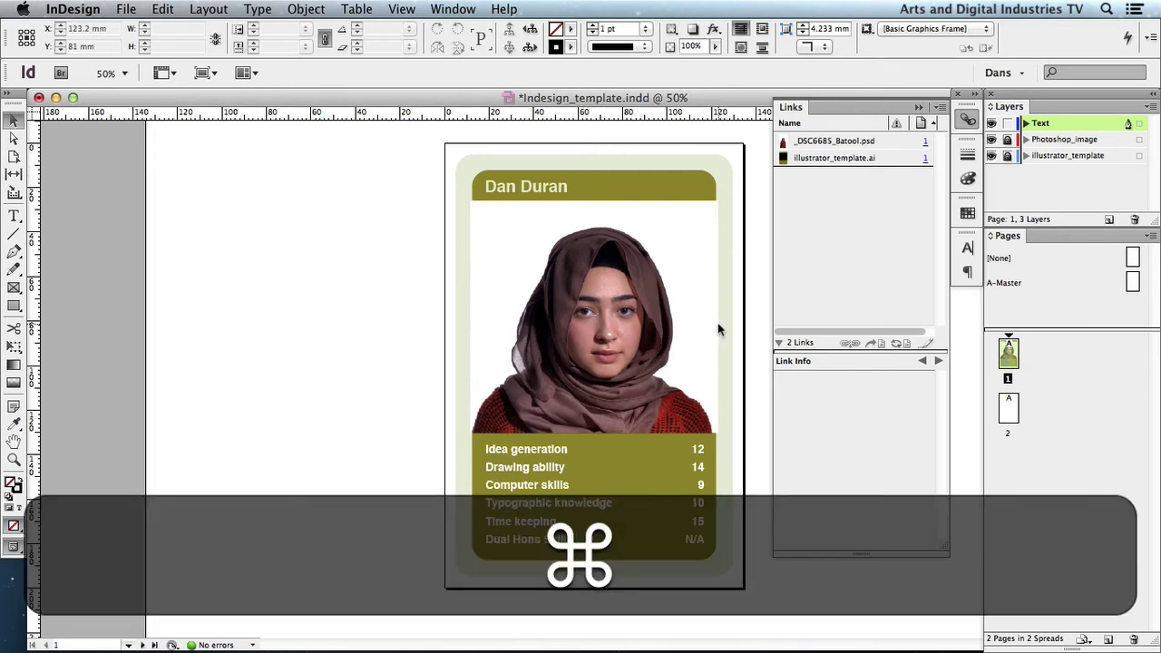
pyautogui.press('super+semicolon')
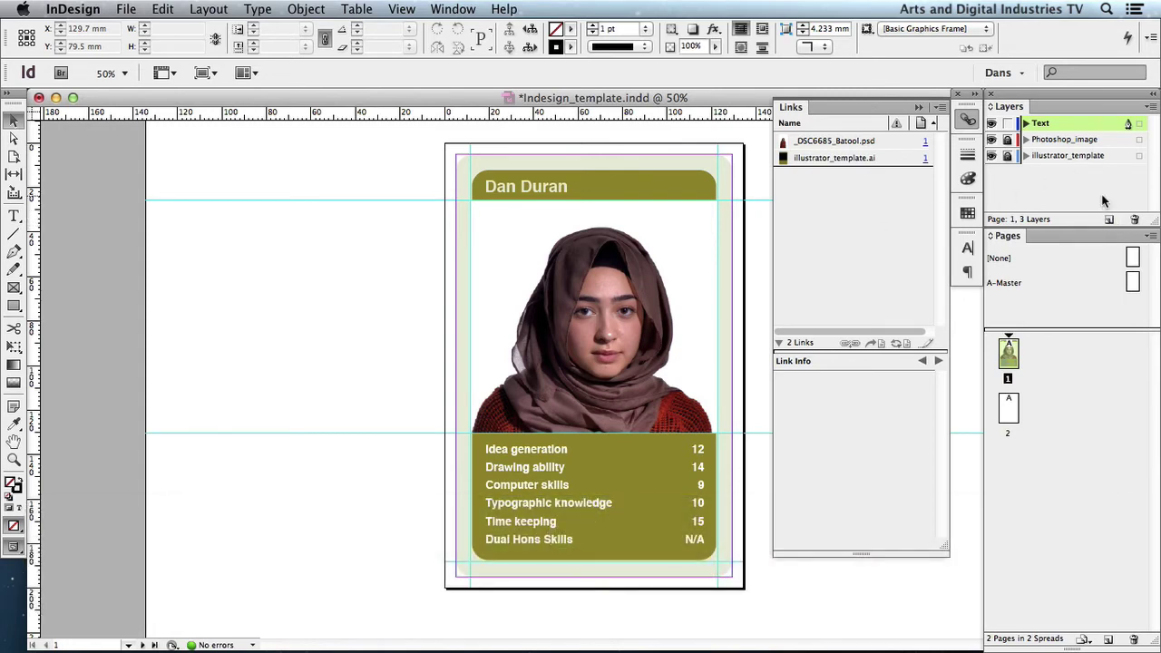
# - Create a new top layer named 'mask', keeping its Green layer colour
pyautogui.click(1108, 220)
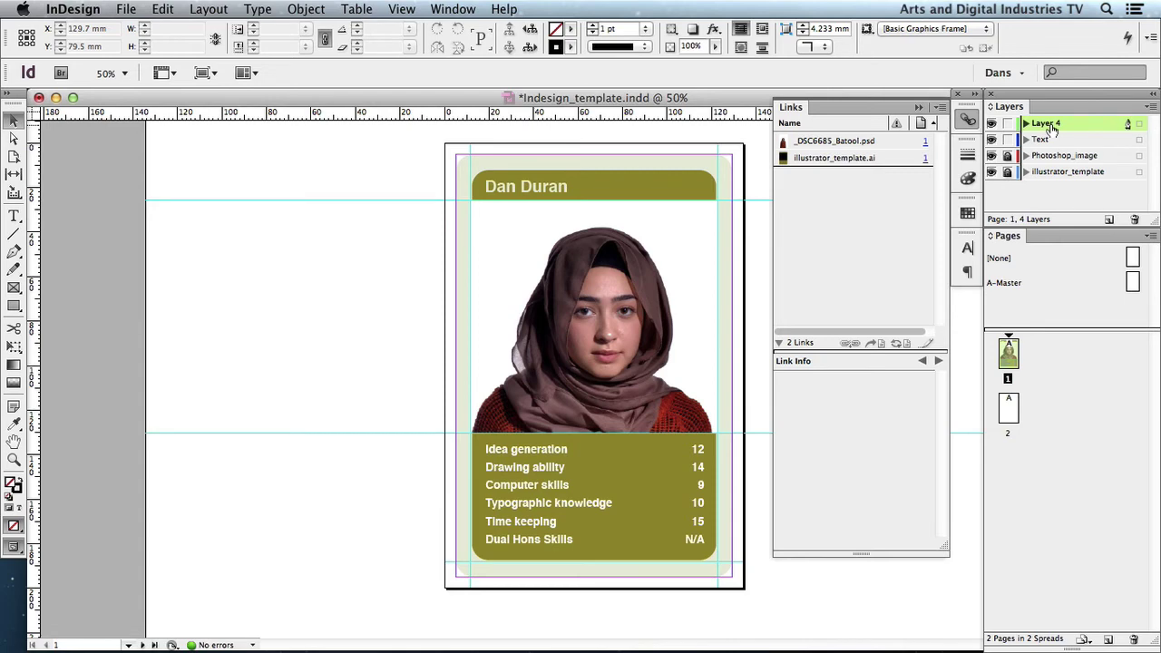
pyautogui.doubleClick(1047, 124)
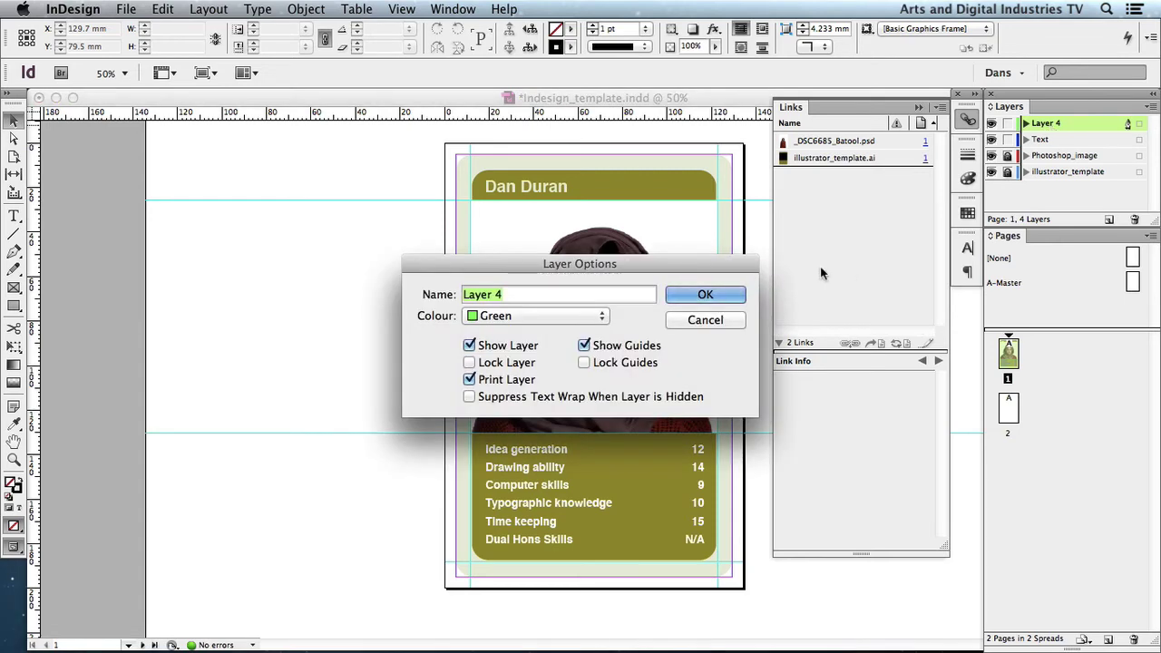
pyautogui.write('mask')
pyautogui.press('Return')
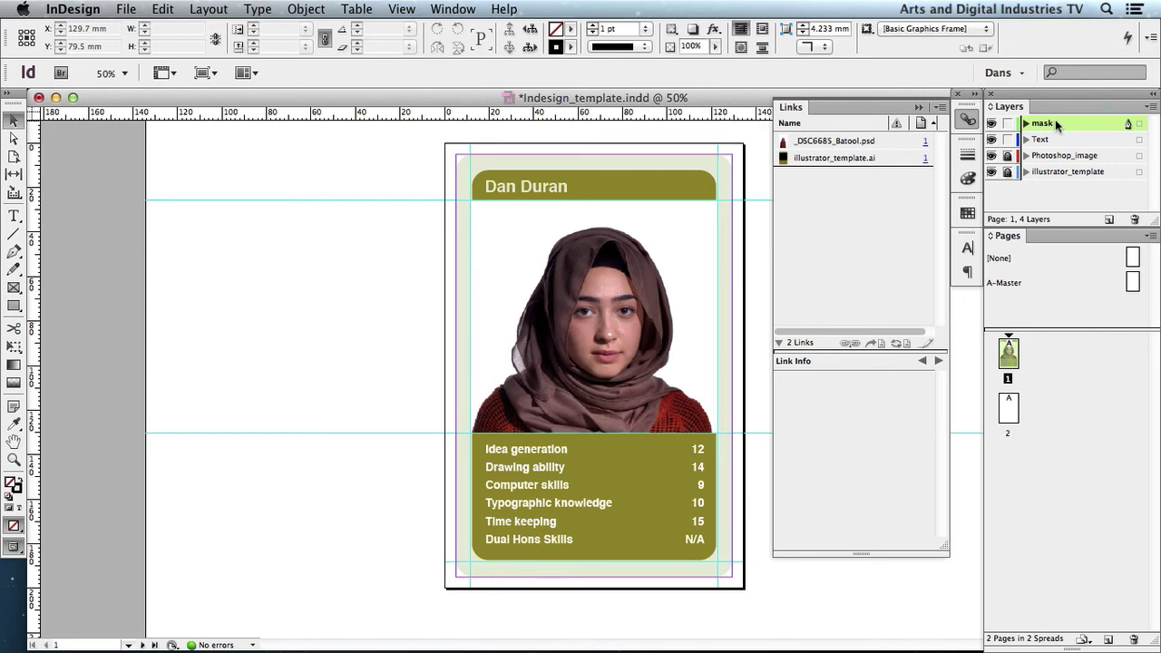
pyautogui.doubleClick(1045, 125)
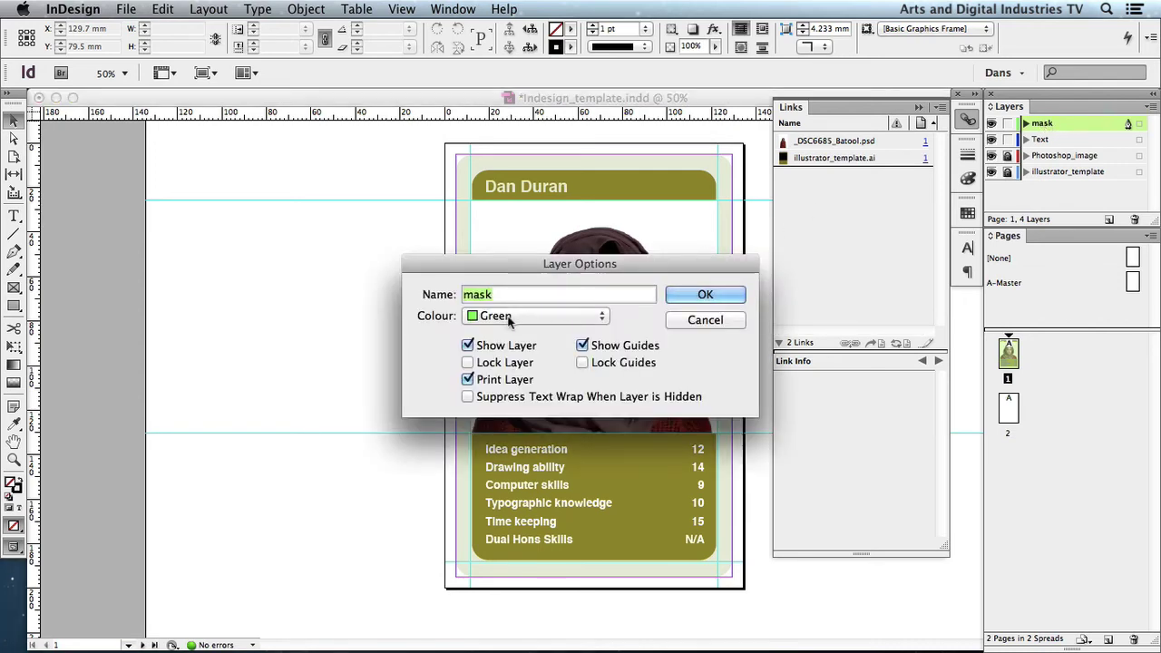
pyautogui.click(497, 318)
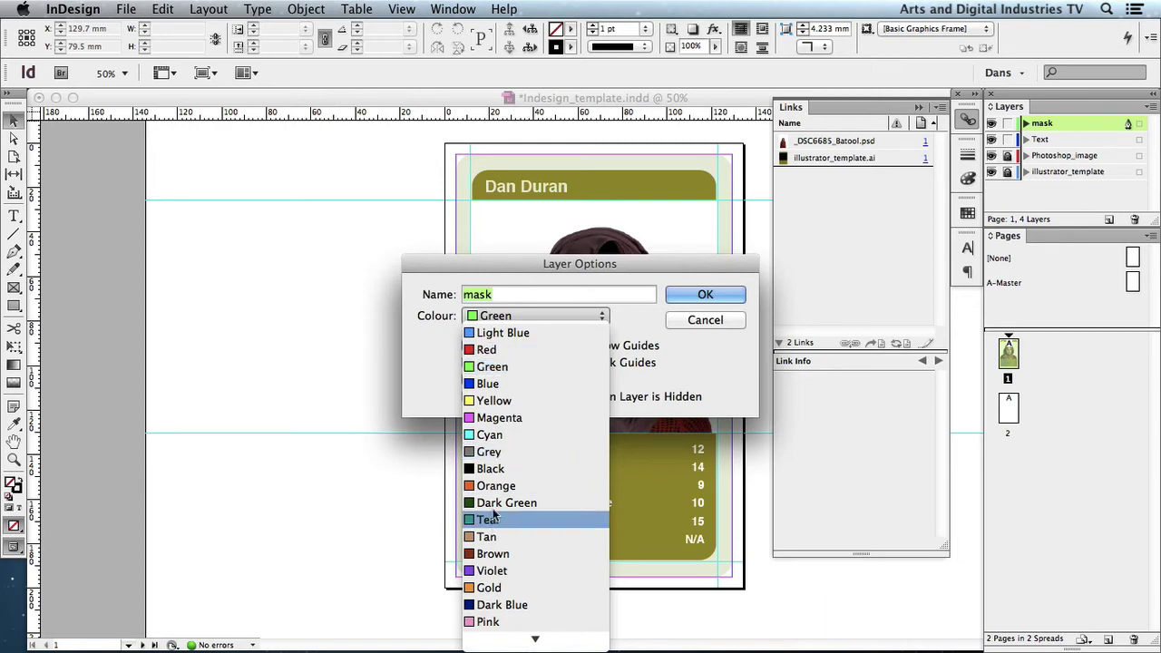
pyautogui.click(714, 288)
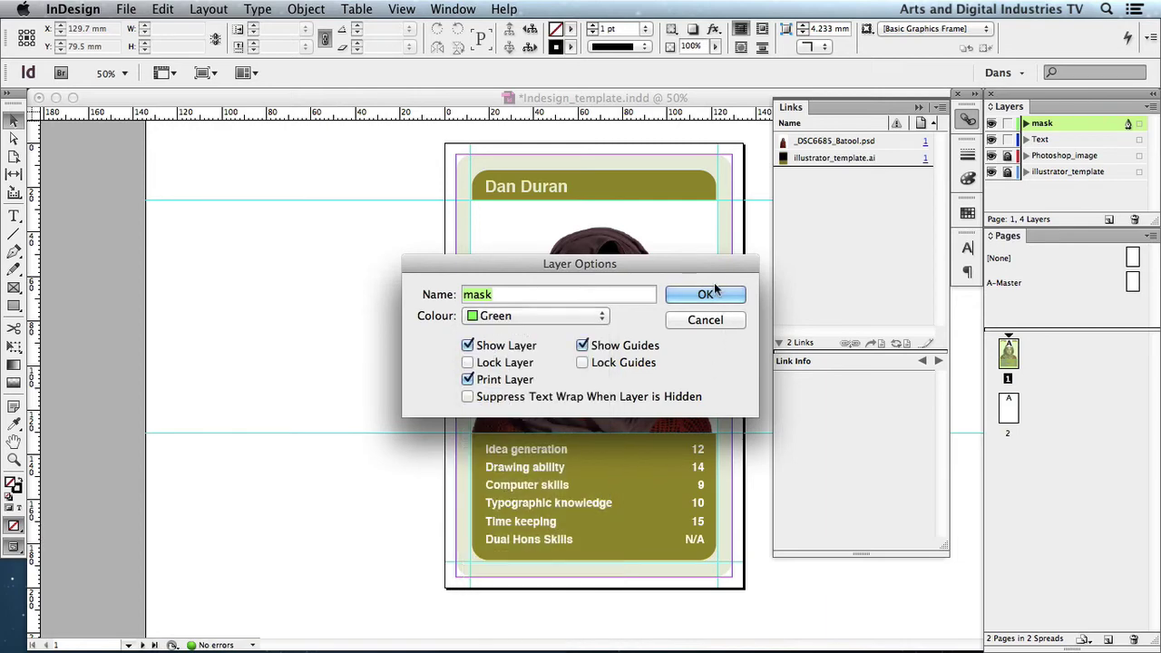
pyautogui.click(707, 294)
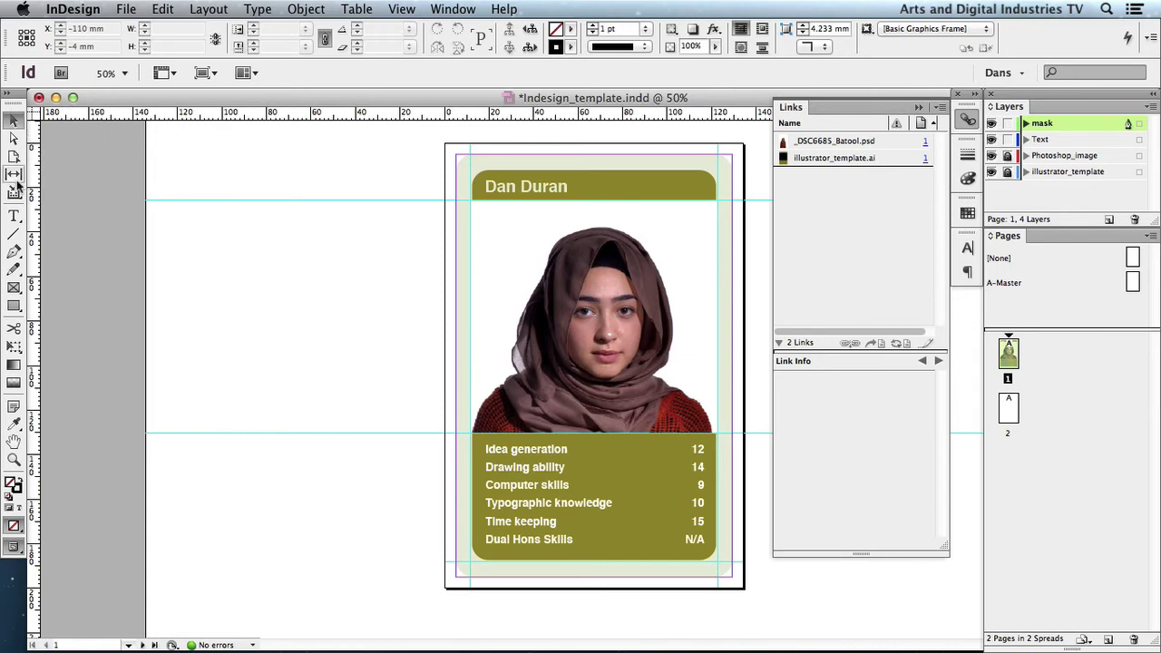
# - Draw a rectangle frame over the whole card and place border_mask.ai into it
pyautogui.click(14, 286)
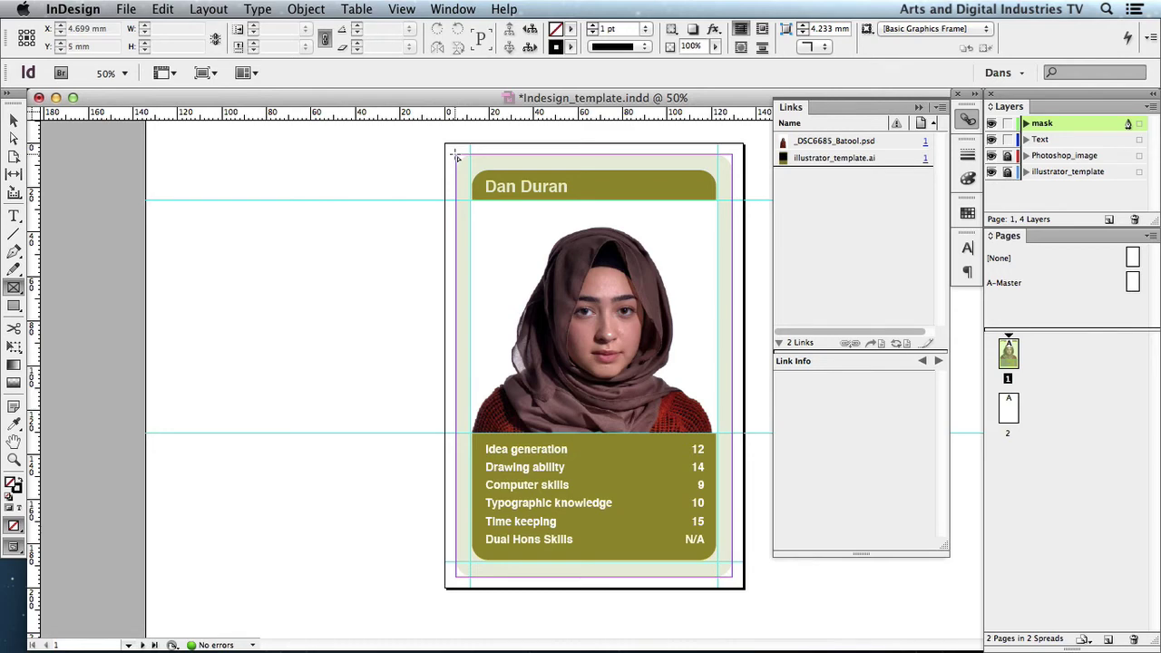
pyautogui.moveTo(456, 156); pyautogui.dragTo(735, 581)
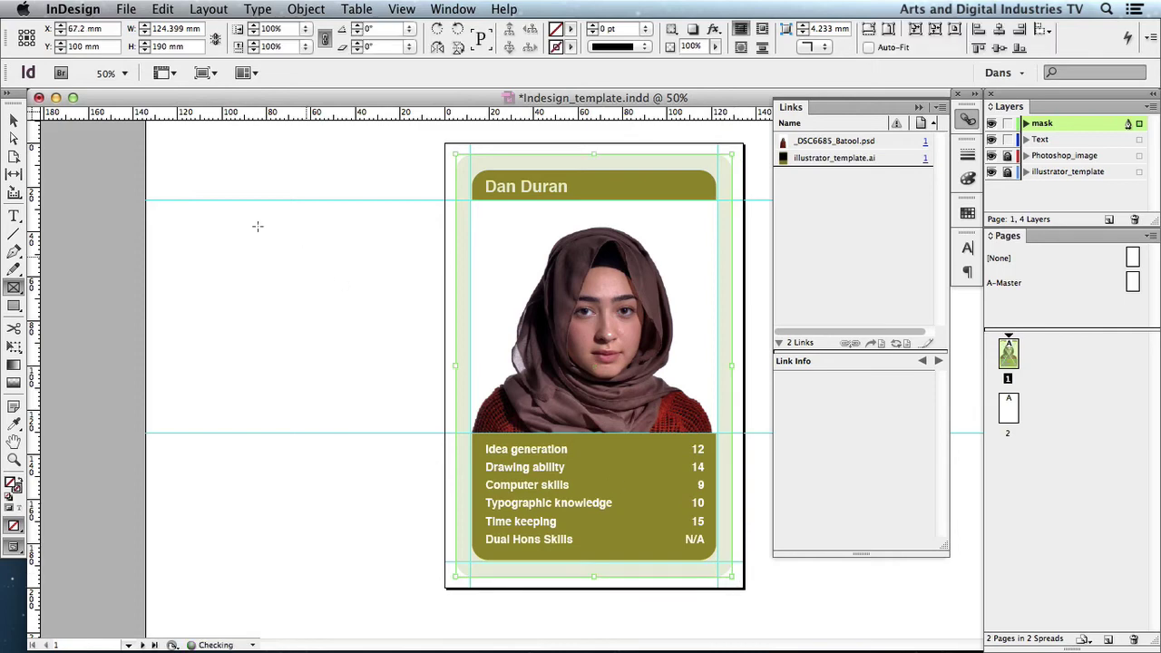
pyautogui.click(126, 9)
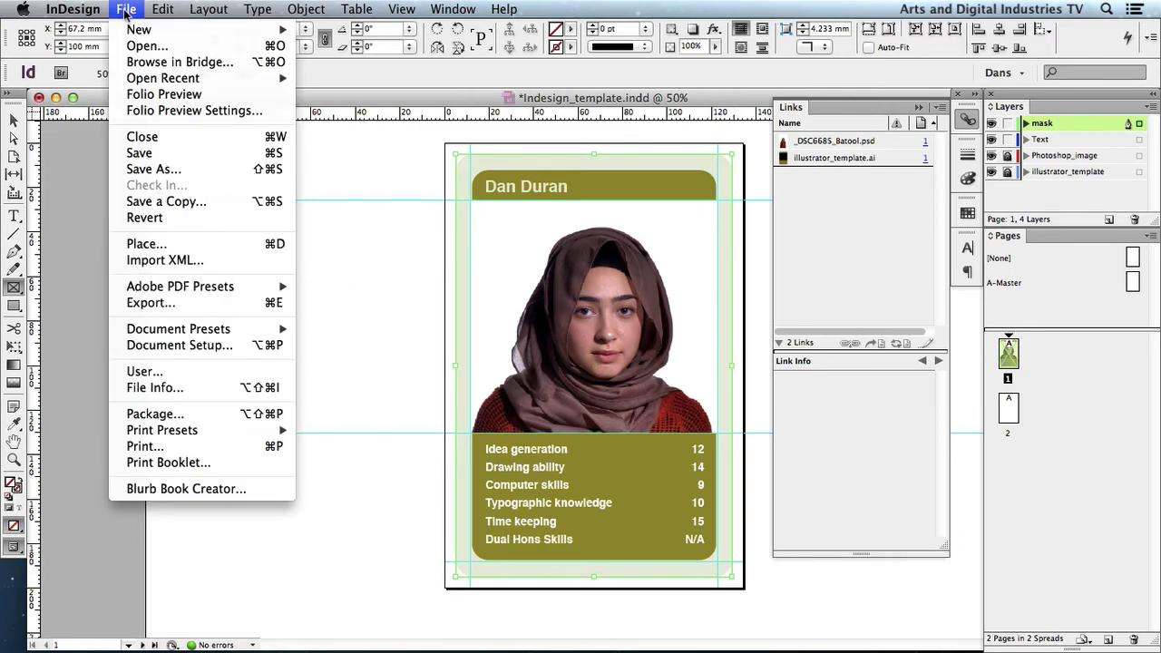
pyautogui.click(157, 245)
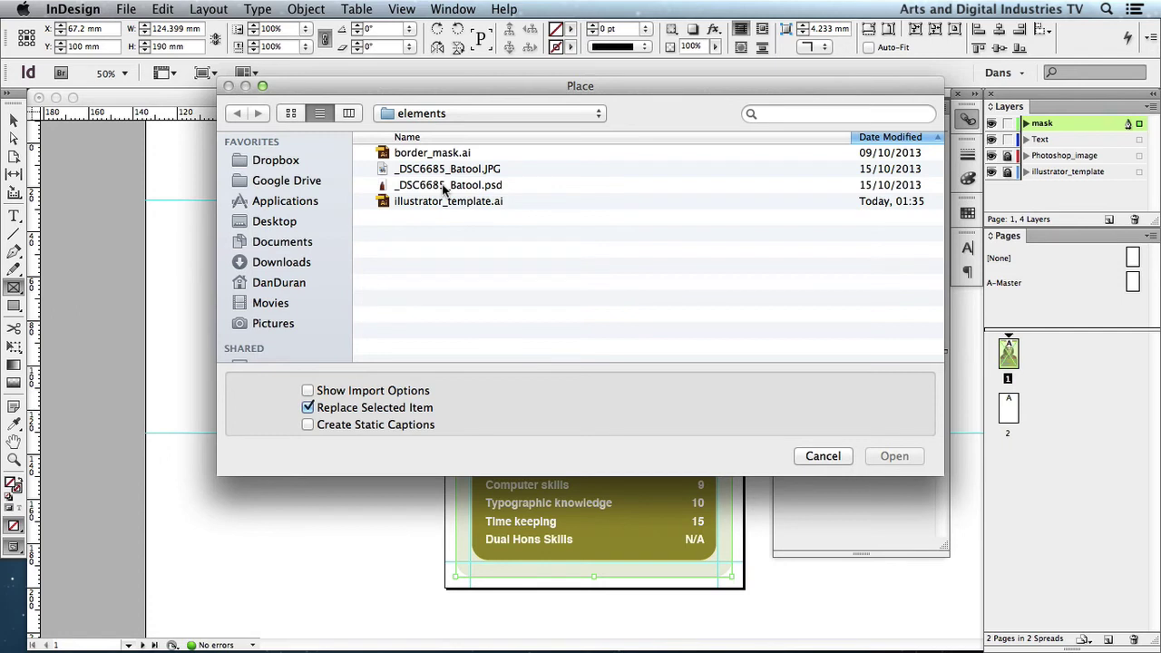
pyautogui.click(436, 154)
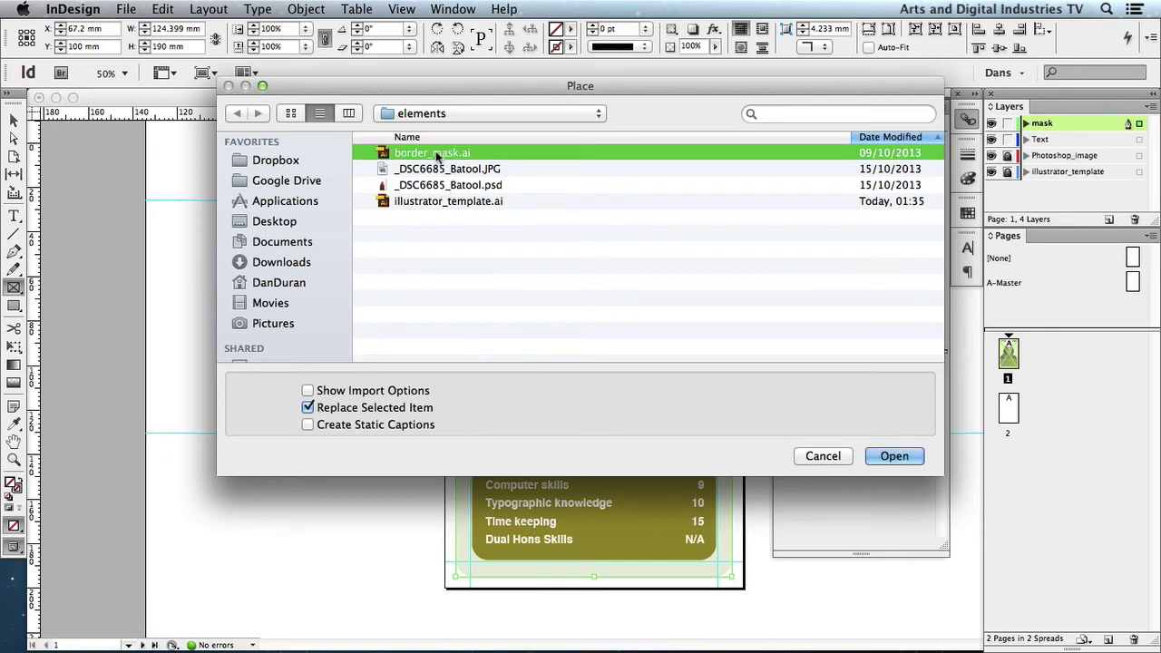
pyautogui.click(415, 113)
pyautogui.click(418, 114)
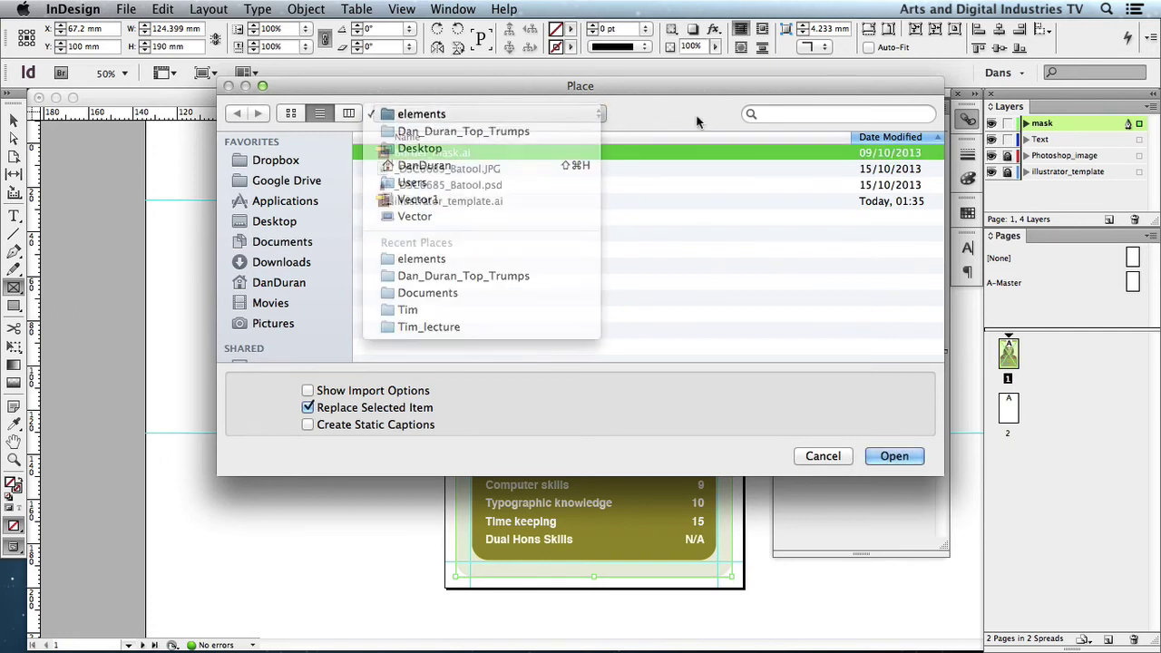
pyautogui.click(892, 456)
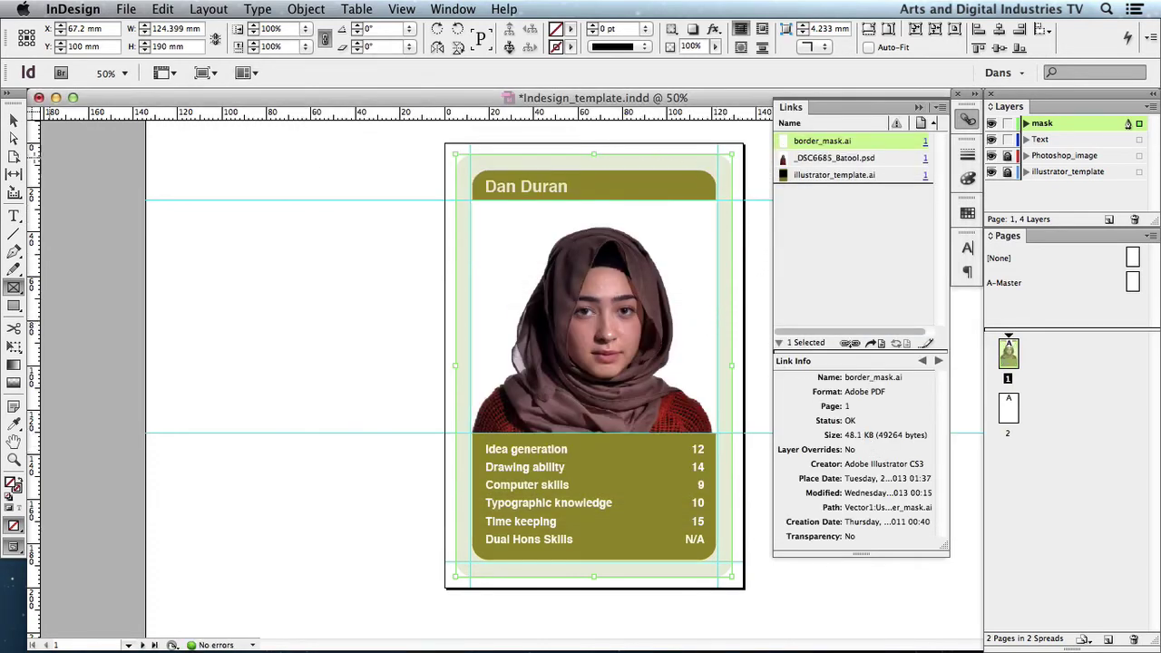
pyautogui.click(305, 163)
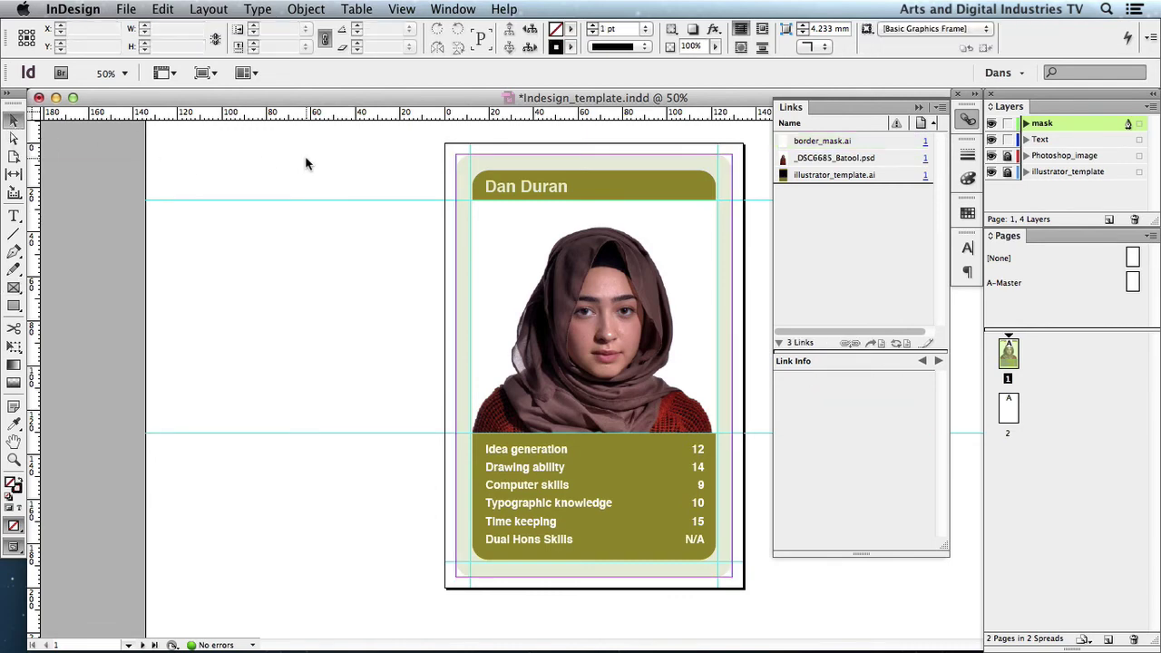
# - Hide guides and nudge the border mask frame slightly up and left around the card
pyautogui.press('super+semicolon')
pyautogui.click(478, 211)
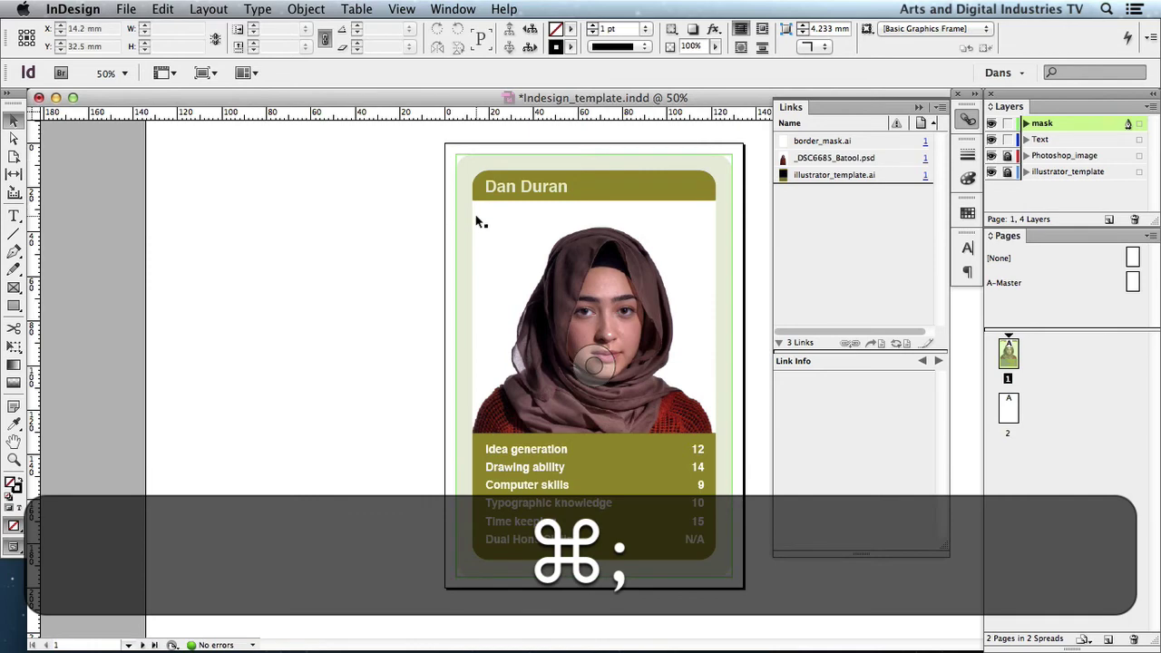
pyautogui.moveTo(478, 210); pyautogui.dragTo(474, 206)
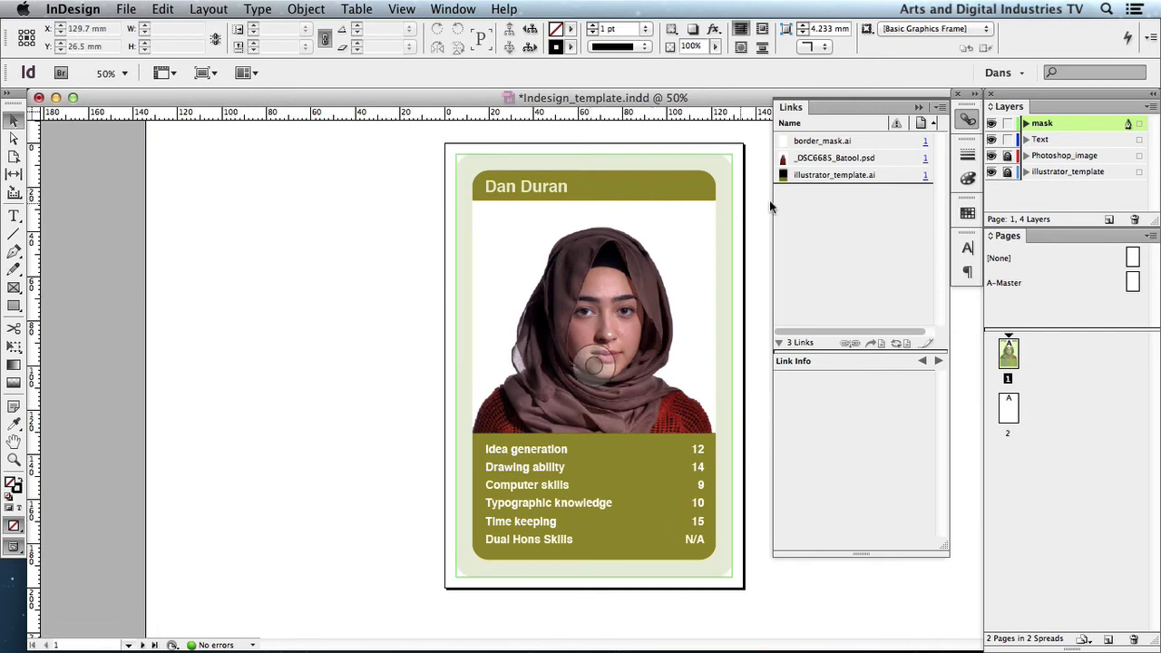
# - Lock the illustrator_template layer and open link options for illustrator_template.ai in the Links panel
pyautogui.click(1048, 207)
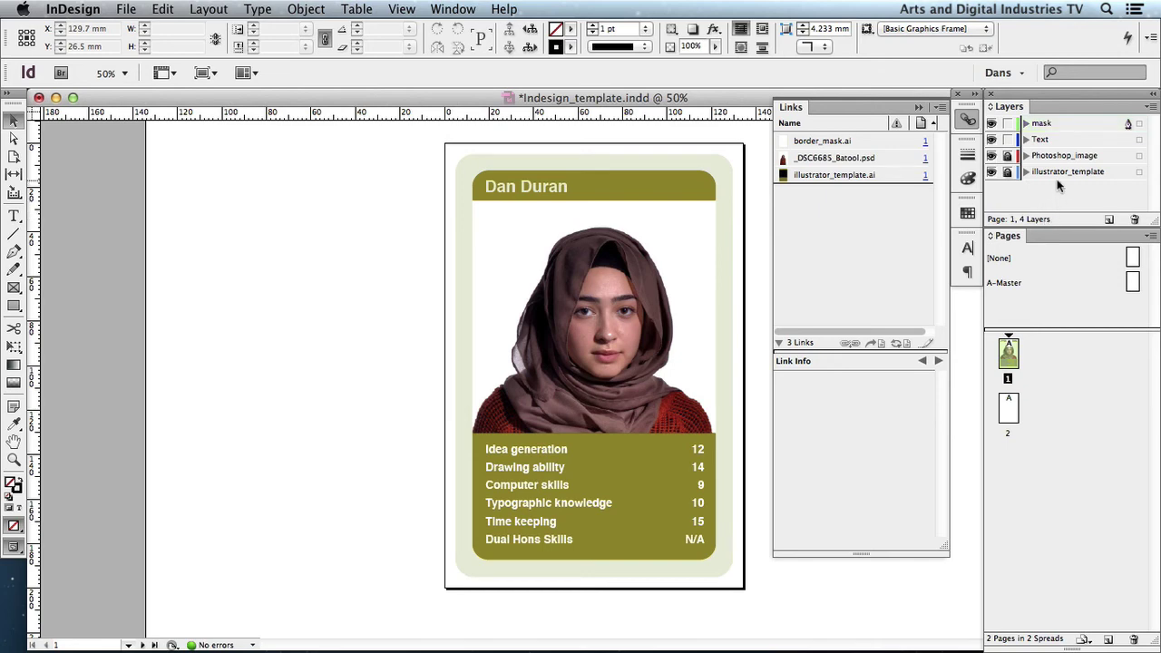
pyautogui.click(1006, 173)
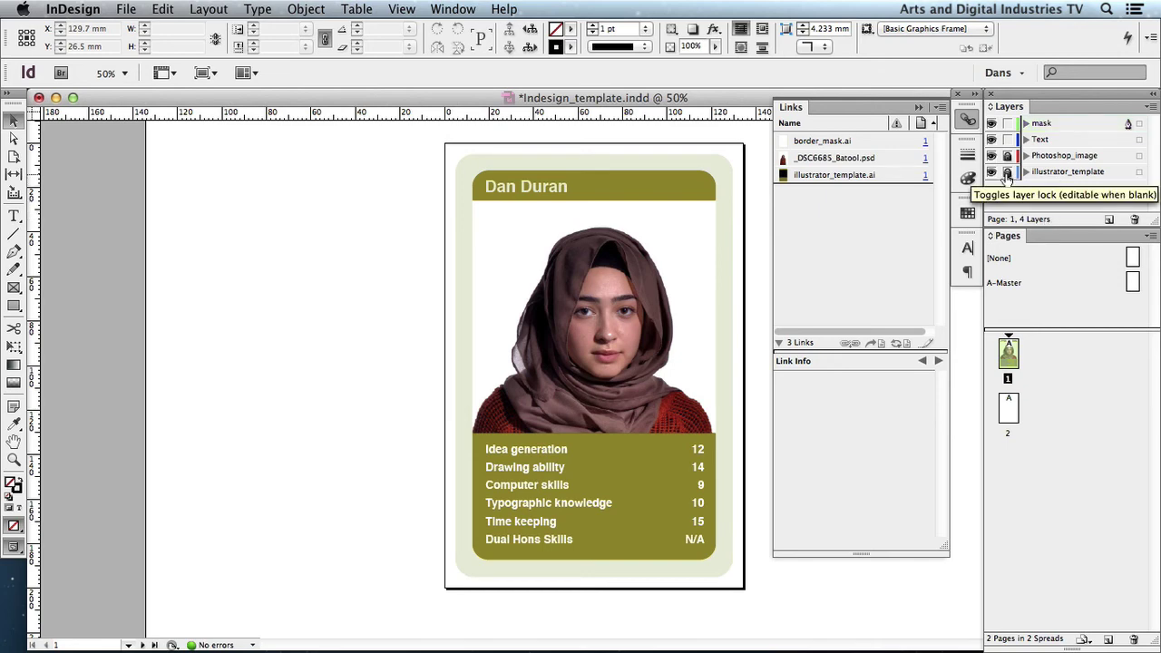
pyautogui.click(825, 175)
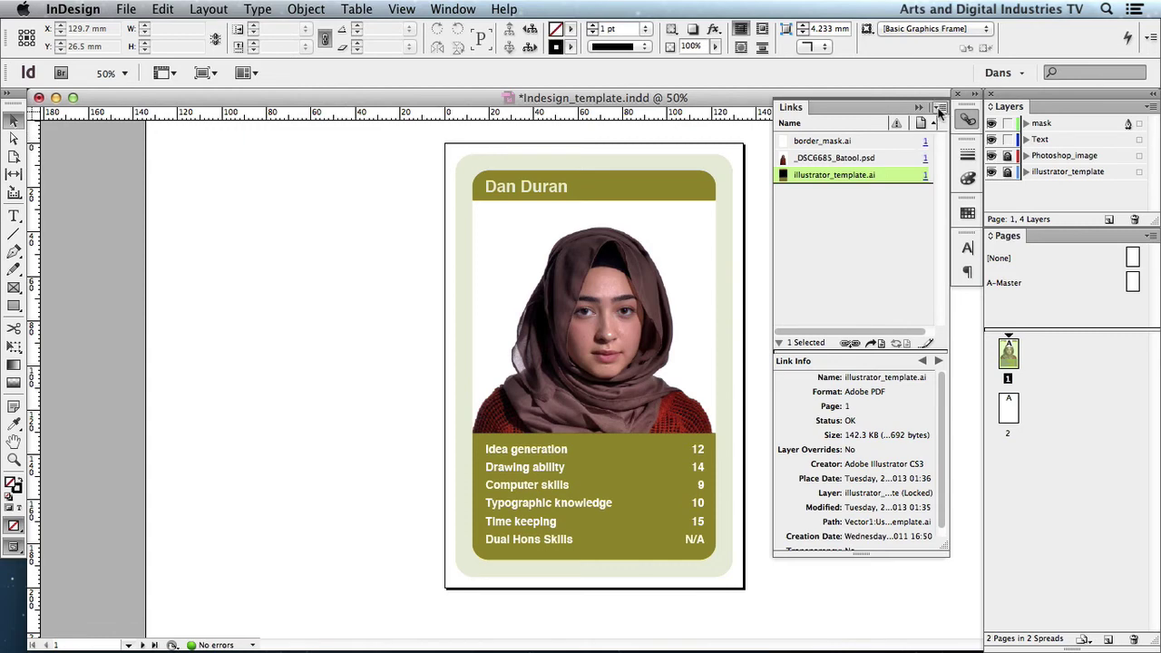
pyautogui.click(940, 109)
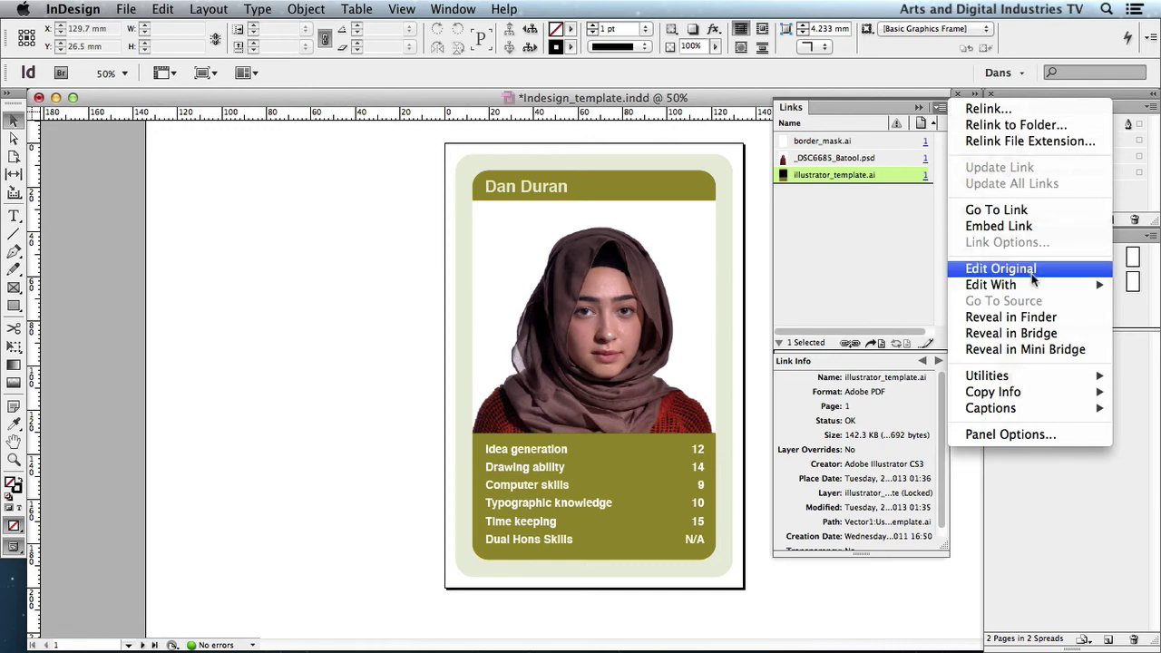
# - Edit illustrator_template.ai in Illustrator and expand its BACKGROUND layer to show guides and paths
pyautogui.click(1000, 268)
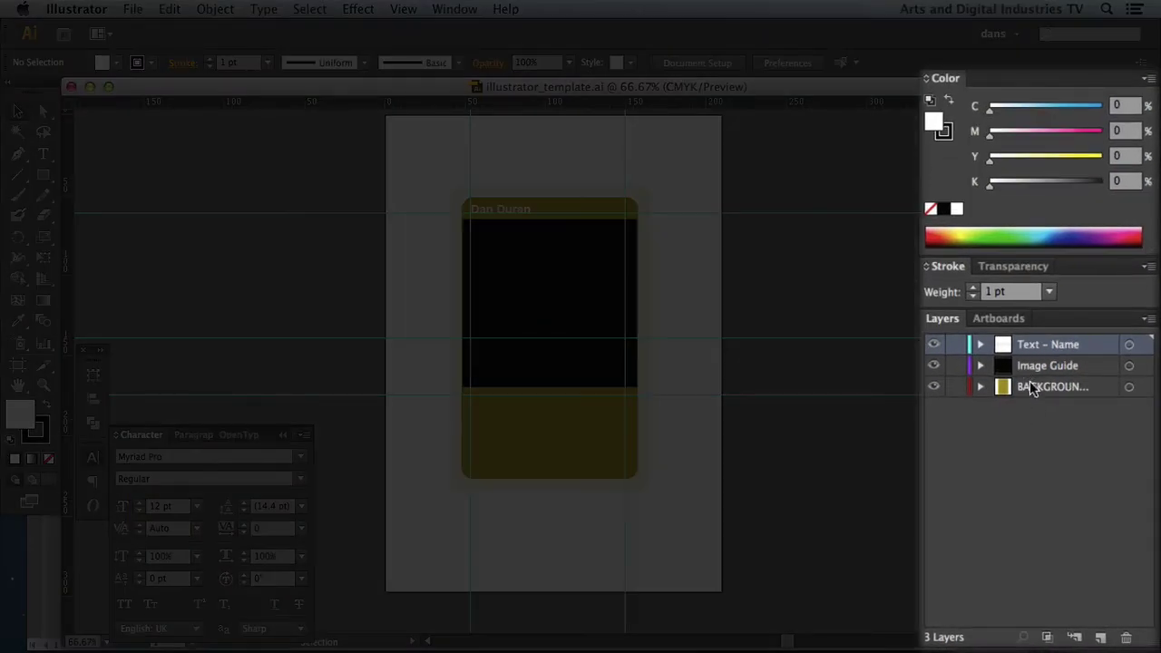
pyautogui.click(979, 388)
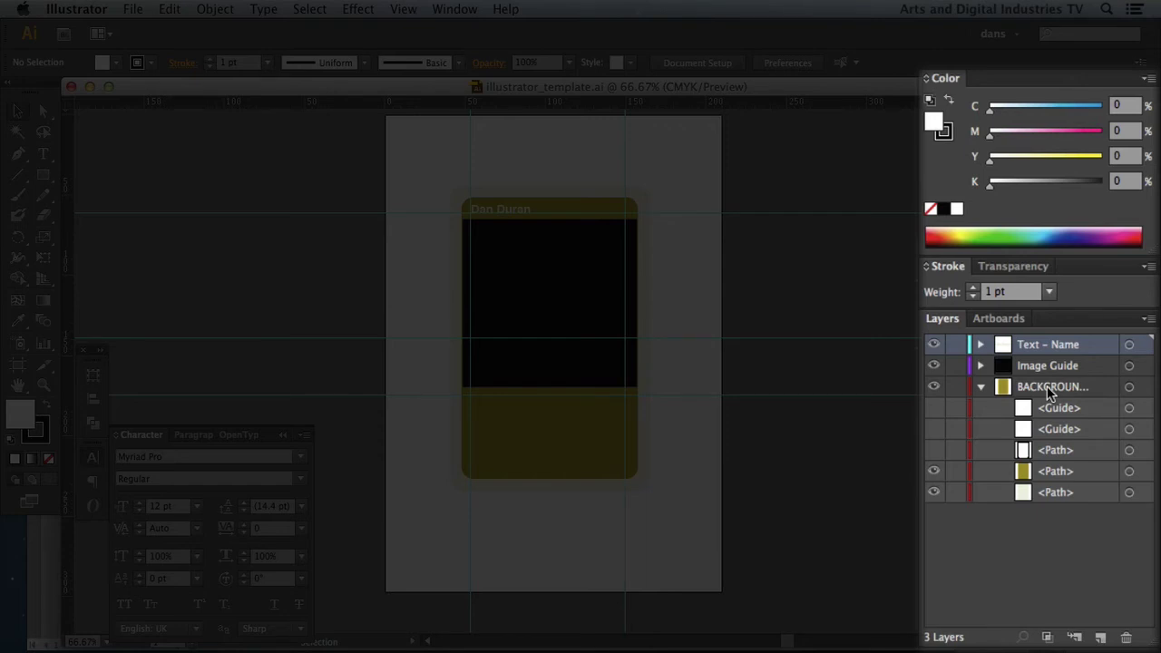
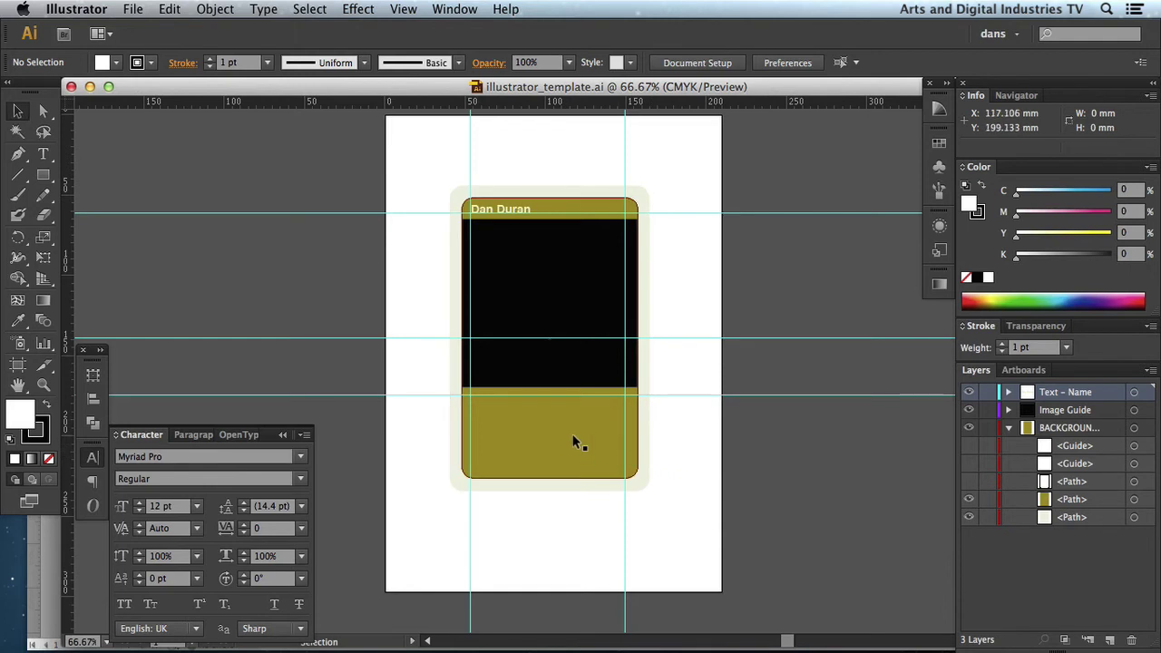
# - Select the olive background path and apply a 0.25 pt black stroke
pyautogui.click(573, 441)
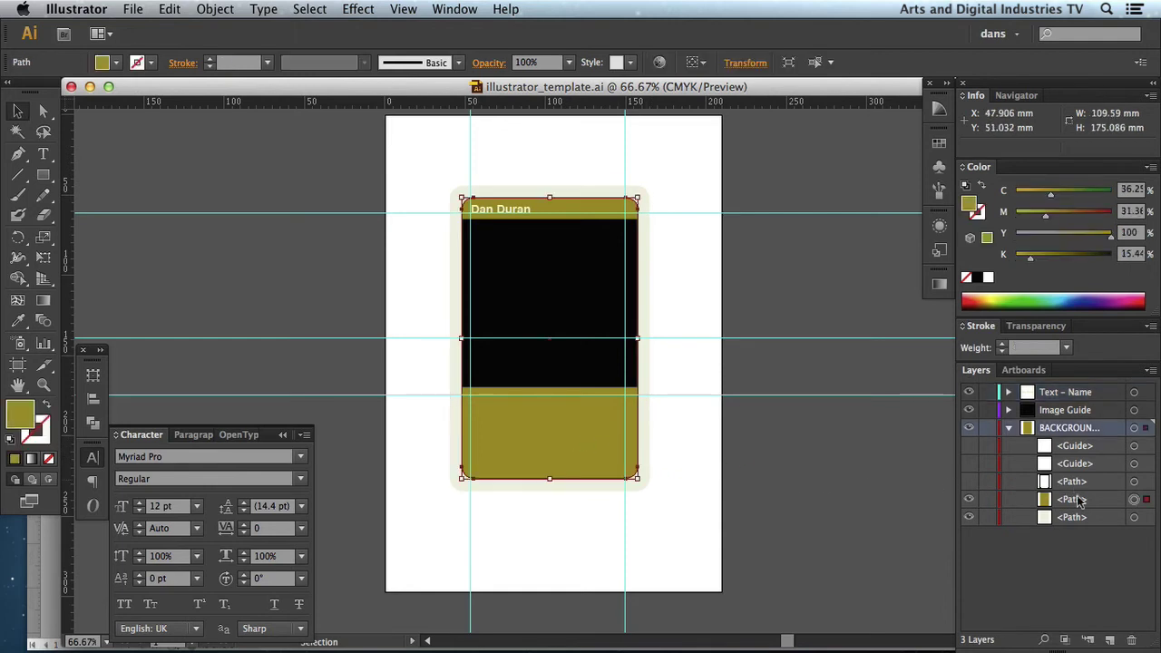
pyautogui.click(1127, 559)
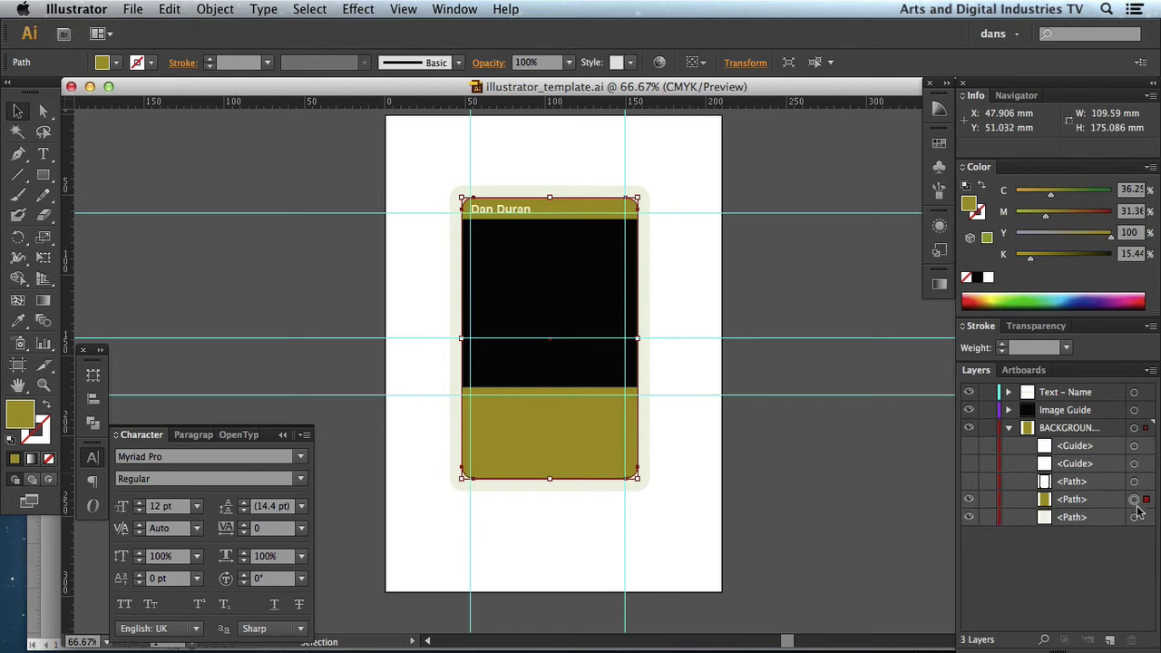
pyautogui.click(1065, 347)
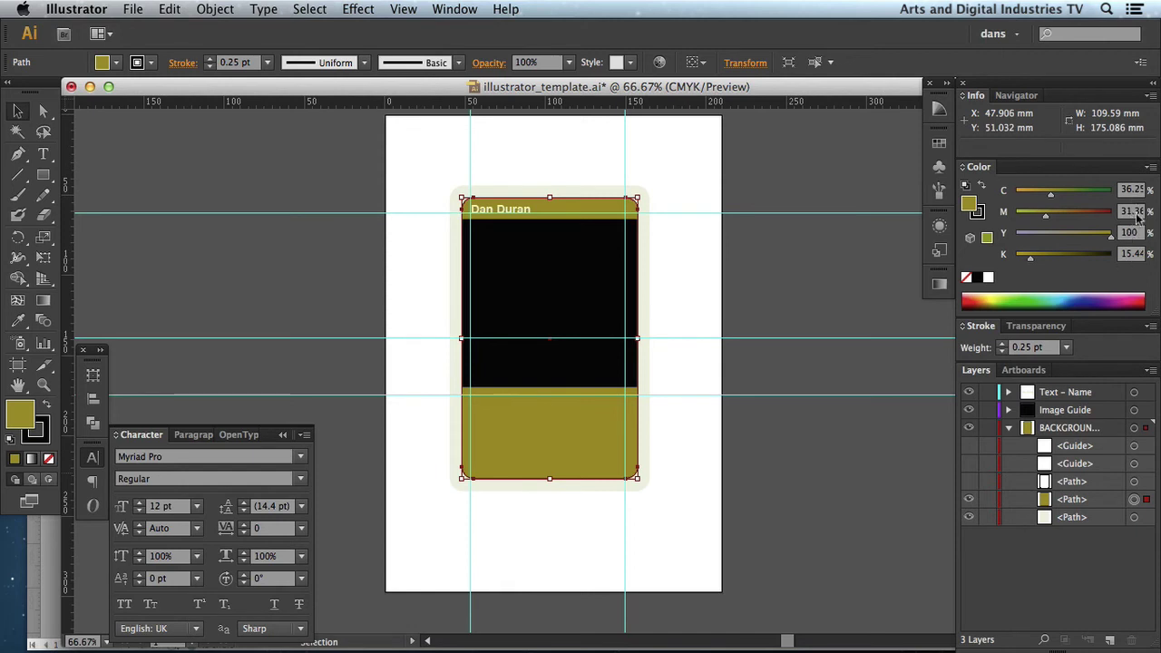
pyautogui.click(1146, 169)
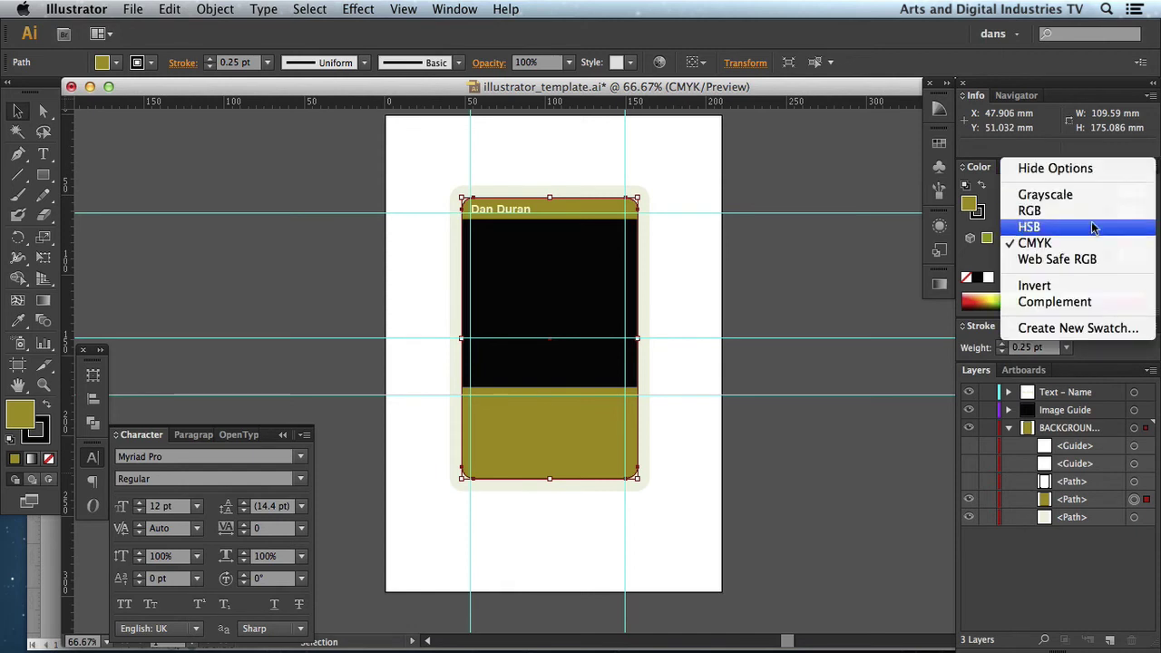
pyautogui.click(1097, 212)
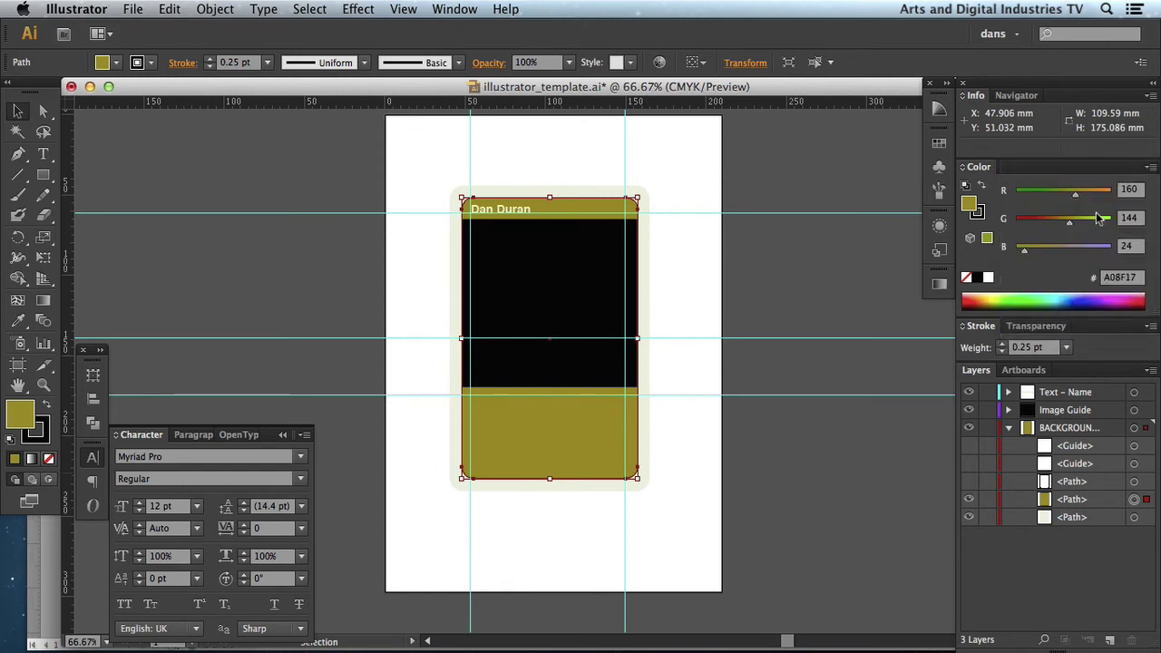
pyautogui.click(1149, 168)
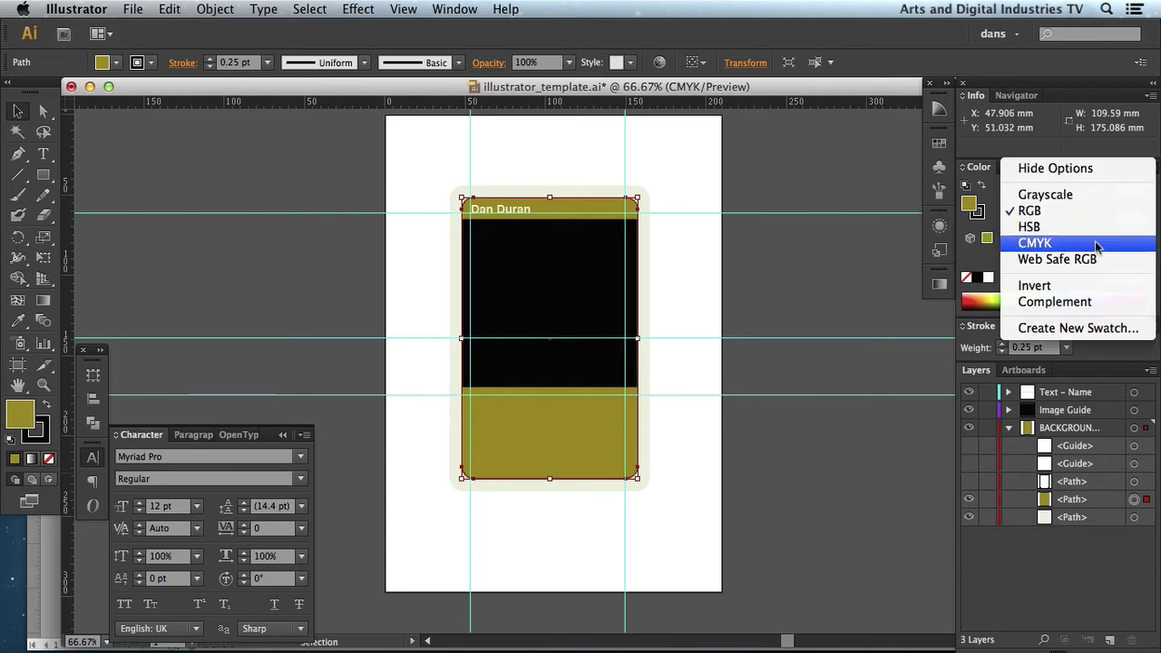
pyautogui.click(1096, 247)
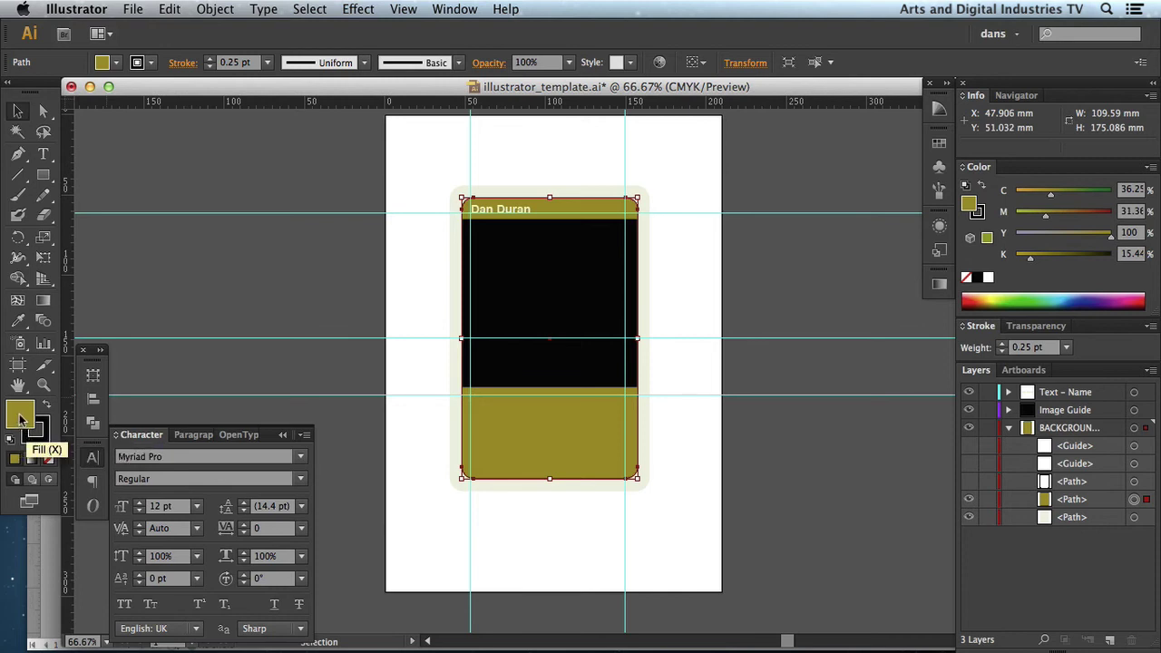
# - Try a lighter yellow for the fill, cancel it, and reopen the picker showing A08F17
pyautogui.doubleClick(20, 419)
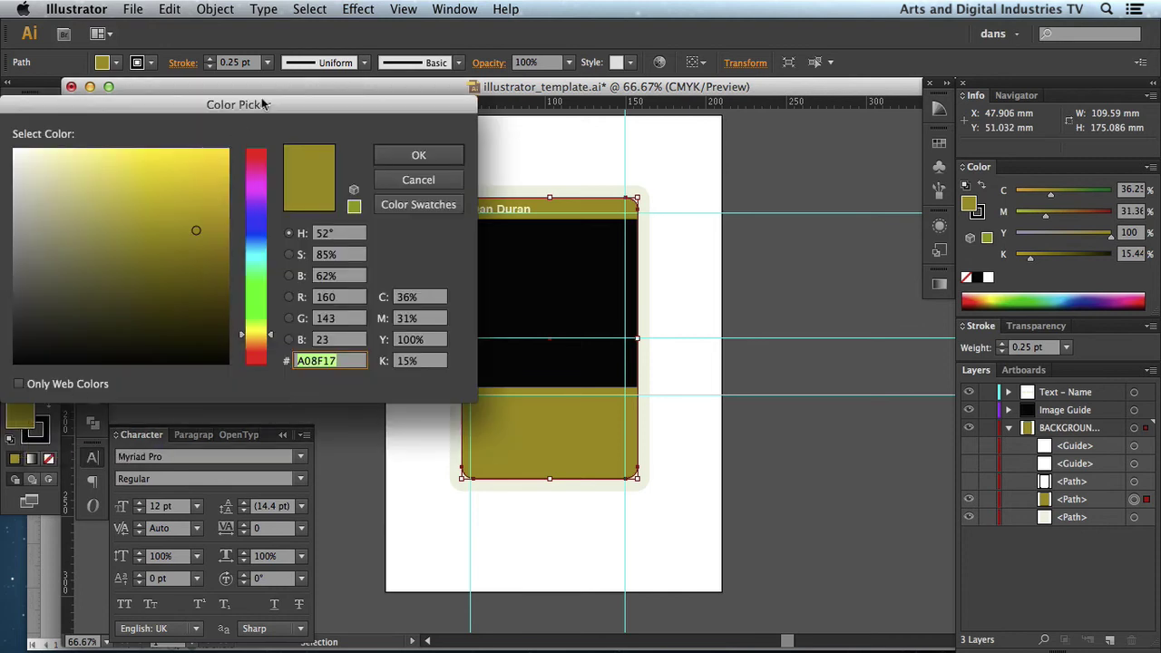
pyautogui.moveTo(258, 106); pyautogui.dragTo(284, 107)
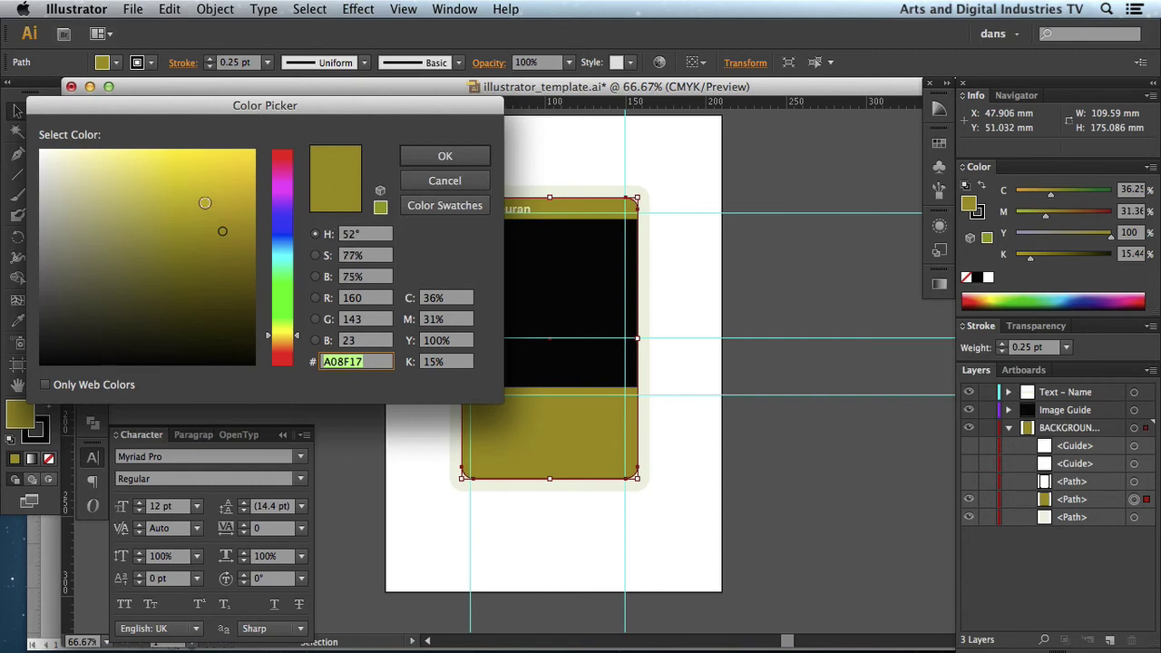
pyautogui.click(105, 206)
pyautogui.moveTo(105, 206)
pyautogui.mouseDown()
pyautogui.moveTo(135, 182)
pyautogui.moveTo(183, 201)
pyautogui.mouseUp()
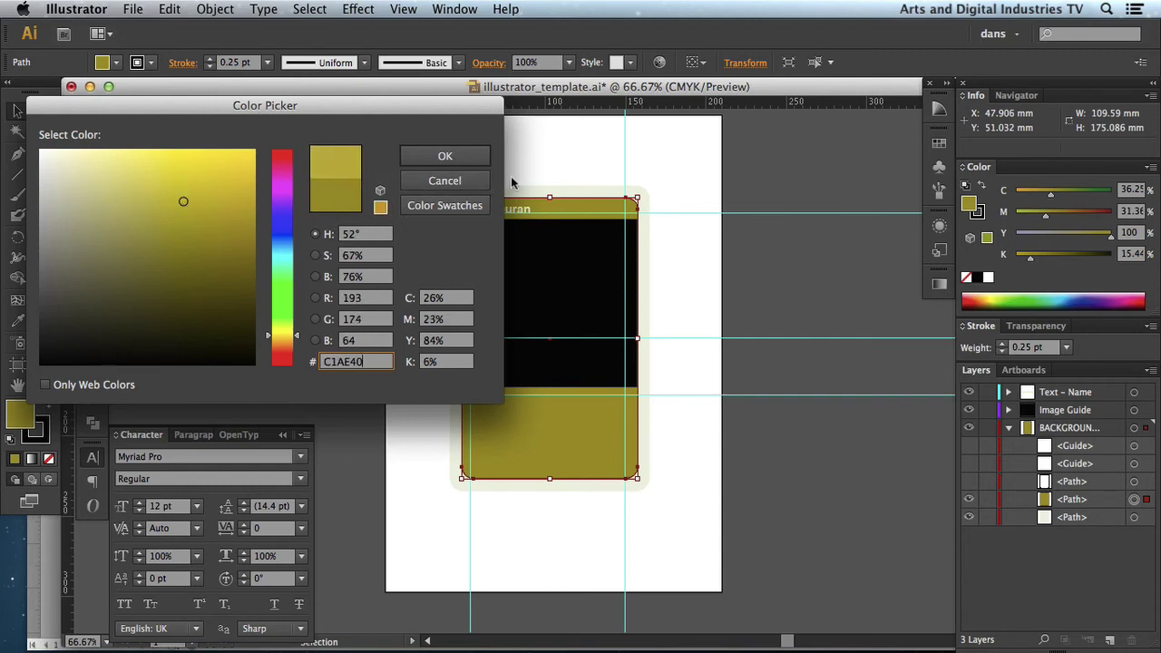
pyautogui.click(483, 185)
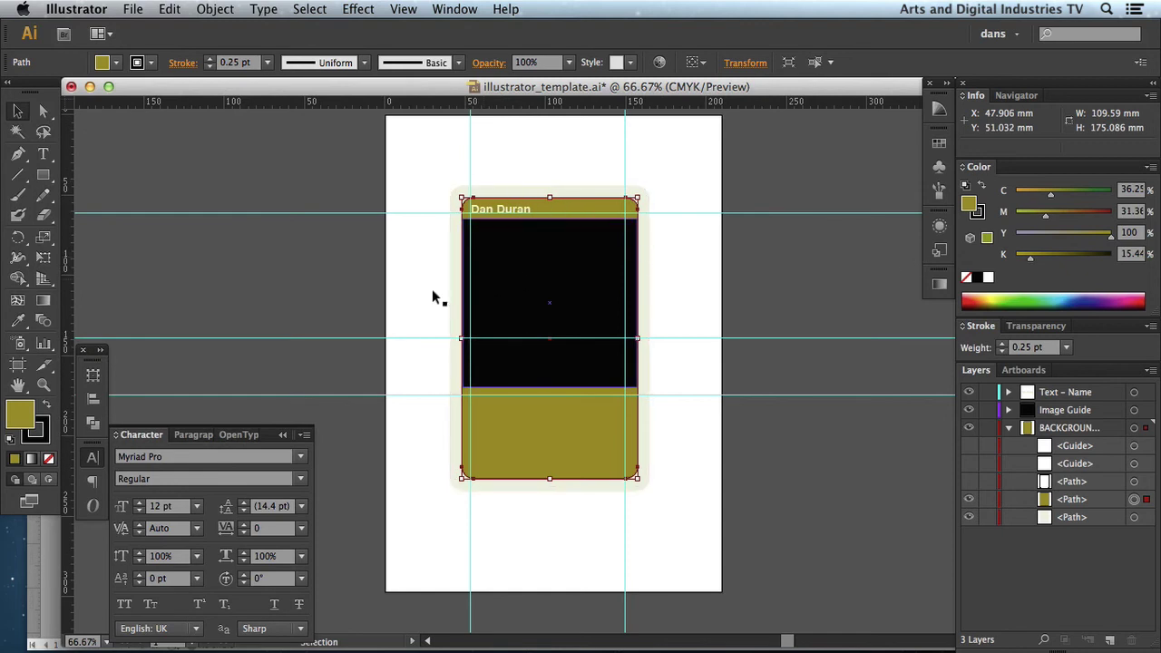
pyautogui.doubleClick(21, 417)
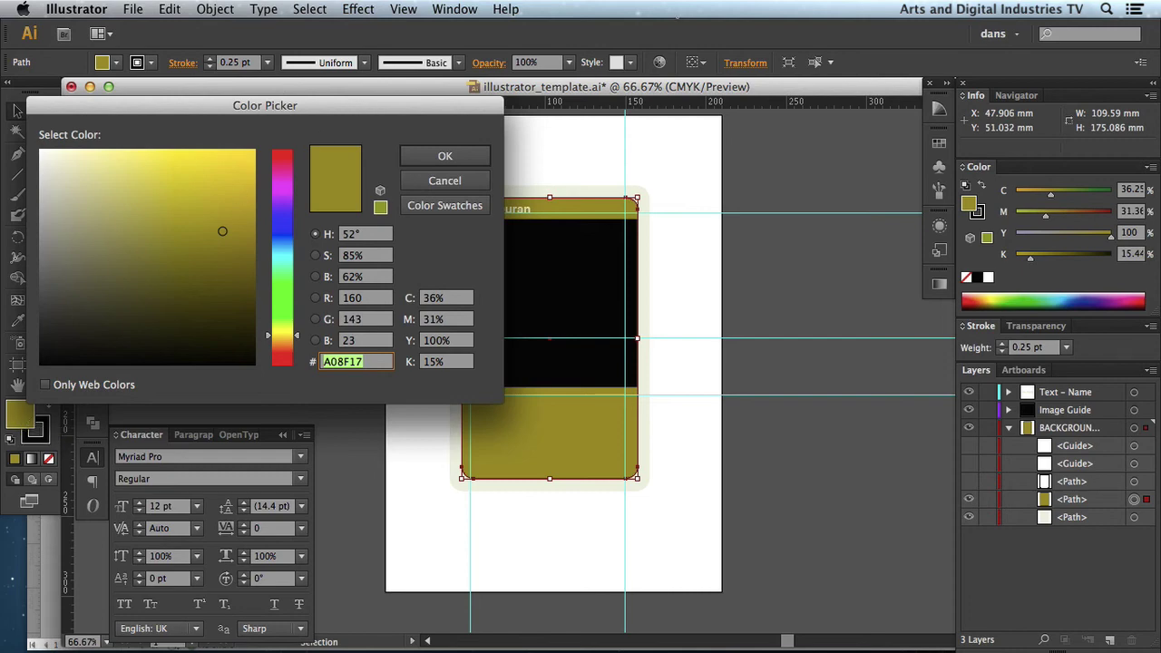
# - Enter CMYK 73.54, 47.73, 16.97, 2.45 and apply the blue fill to the panel
pyautogui.click(416, 300)
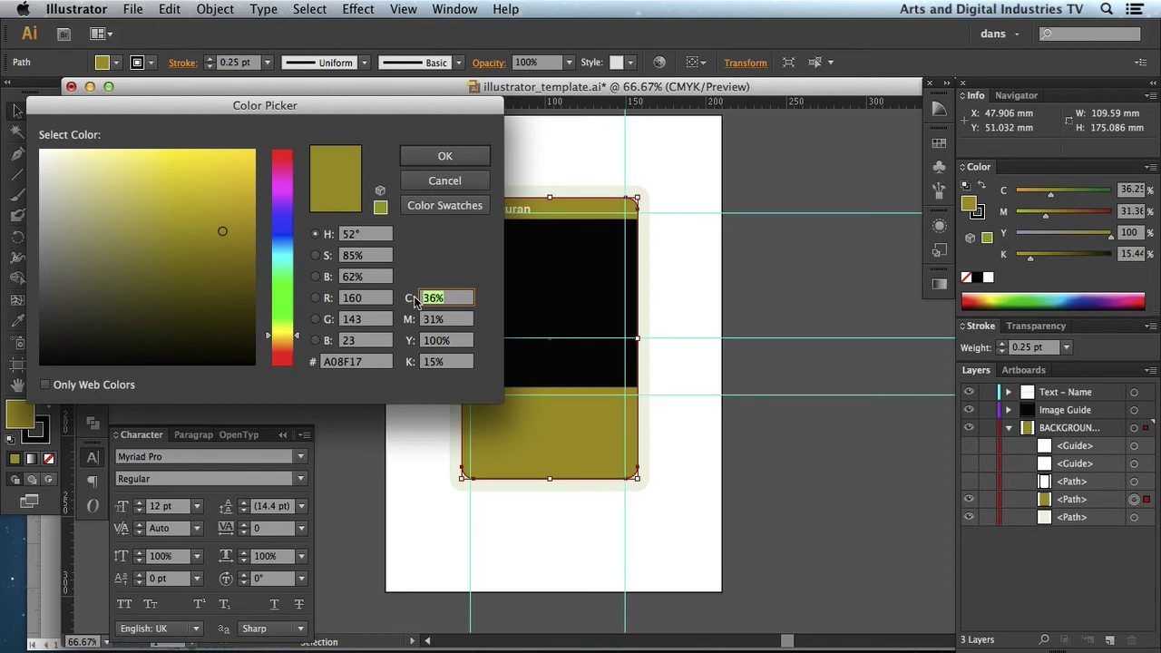
pyautogui.write('73.54')
pyautogui.press('Tab')
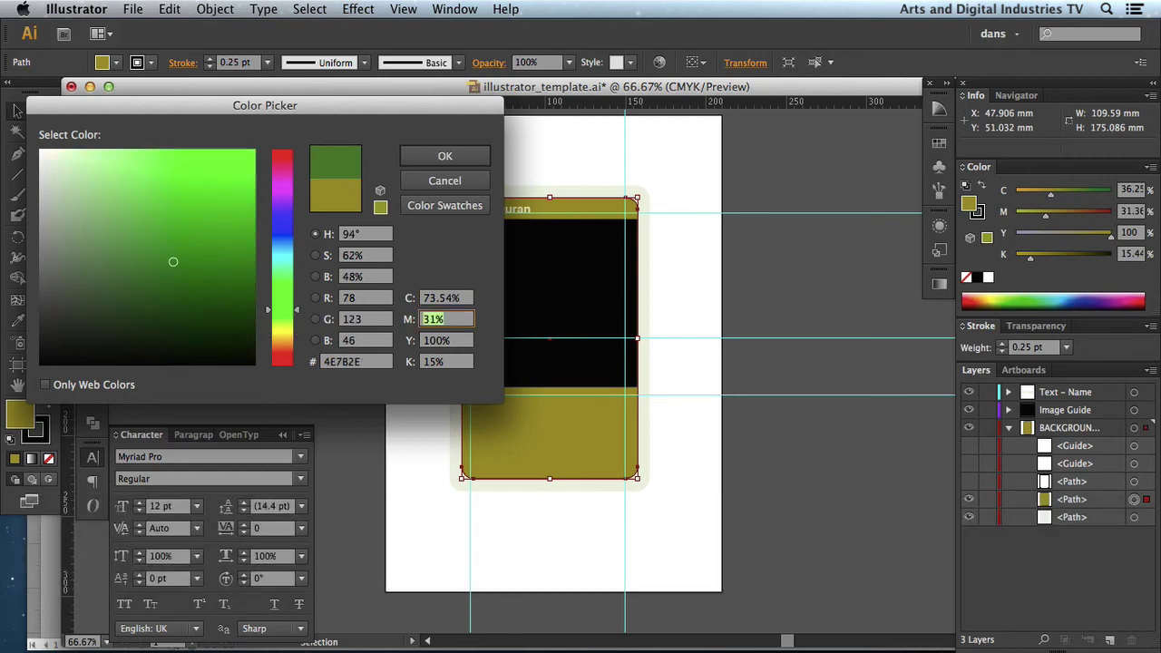
pyautogui.write('47.')
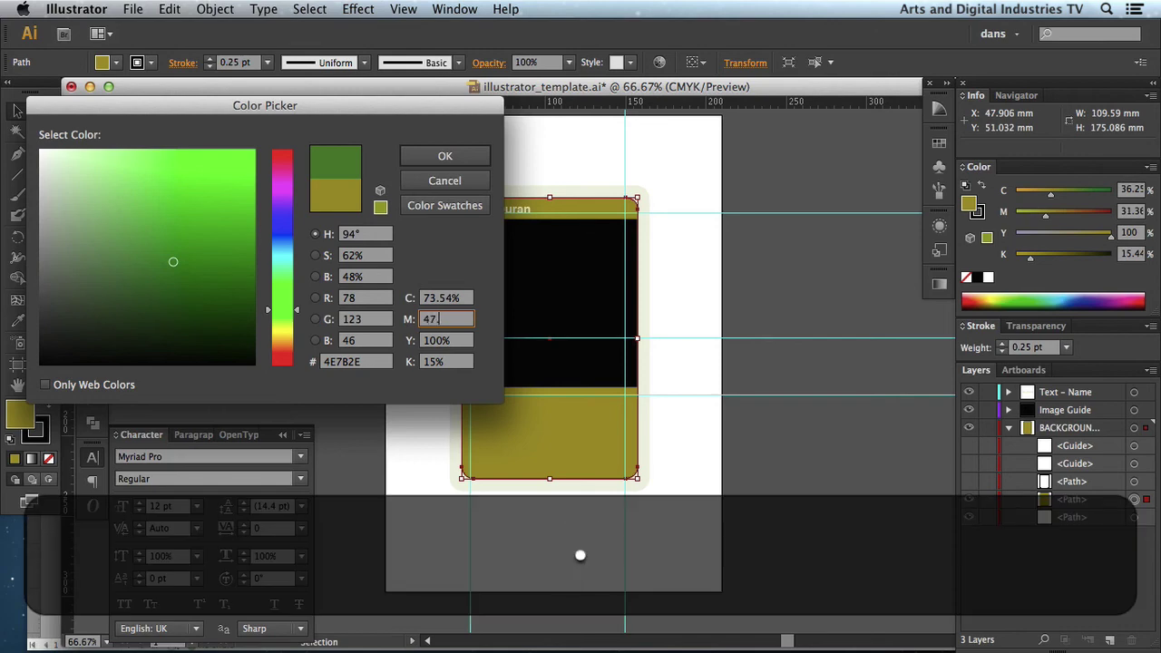
pyautogui.write('73')
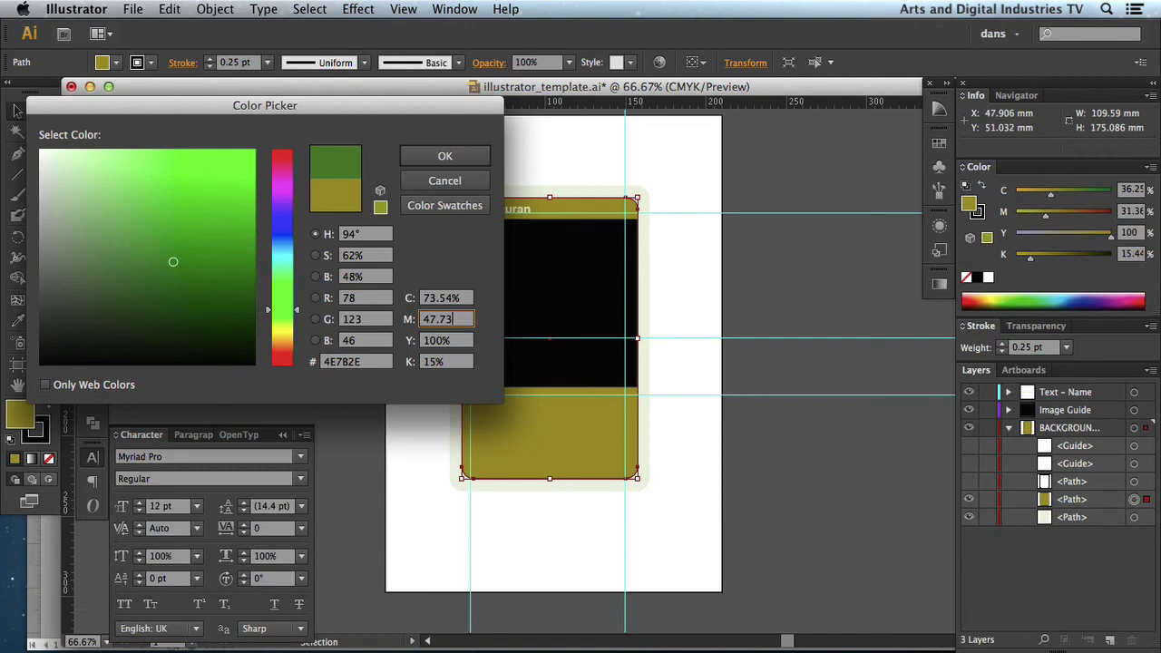
pyautogui.press('Tab')
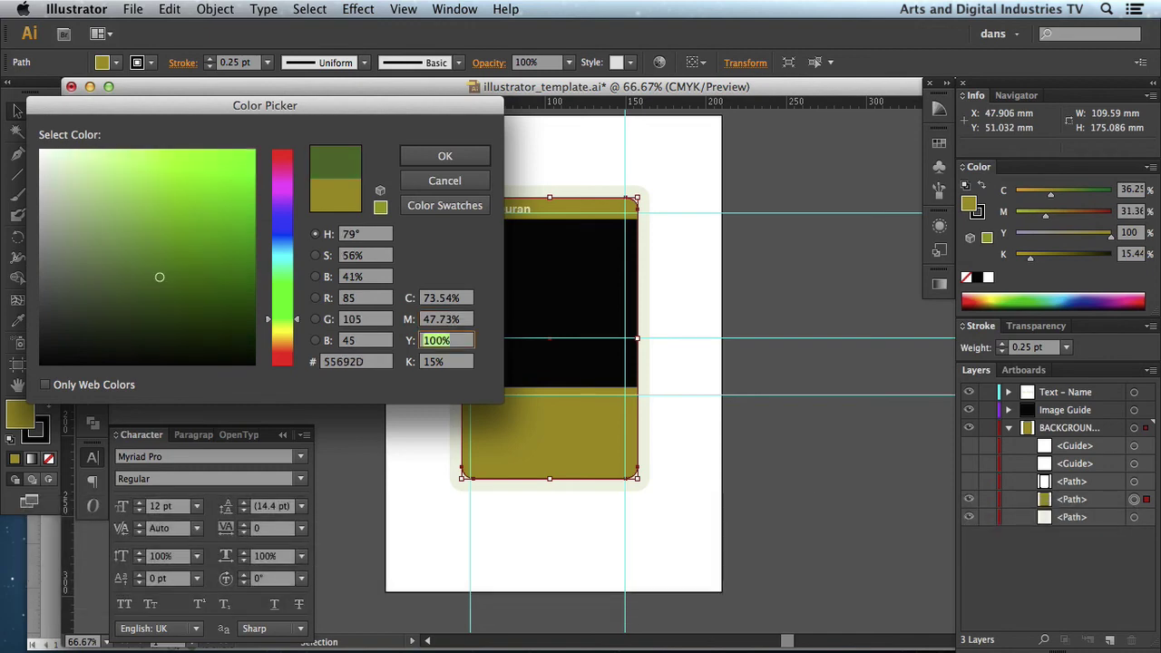
pyautogui.write('16.97')
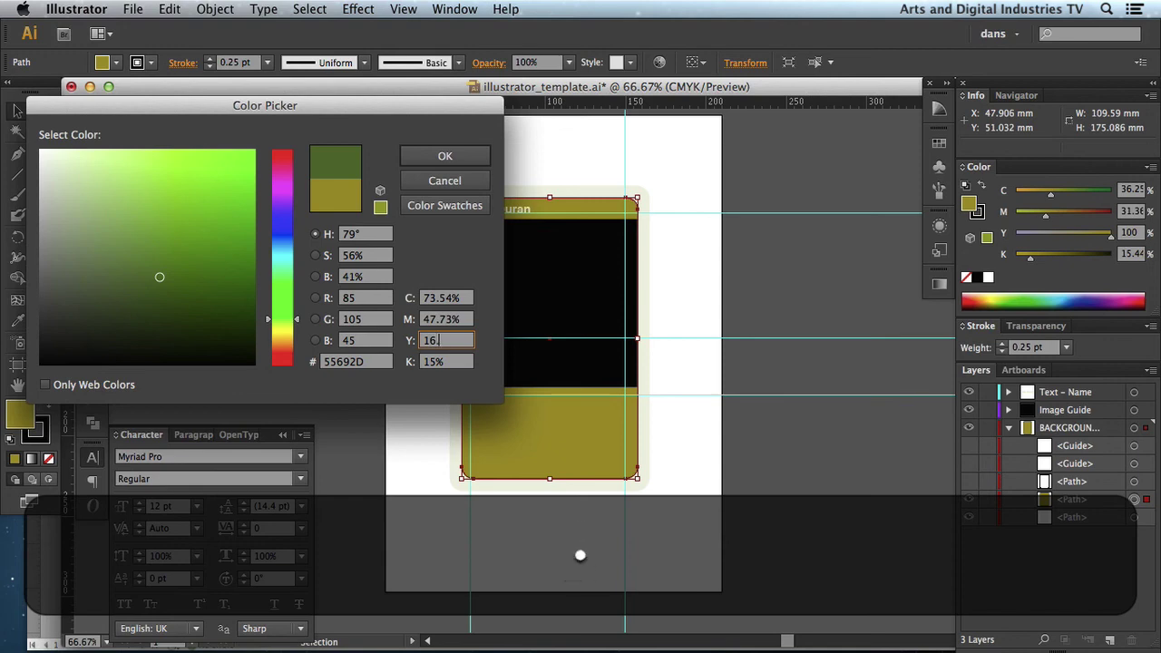
pyautogui.press('Tab')
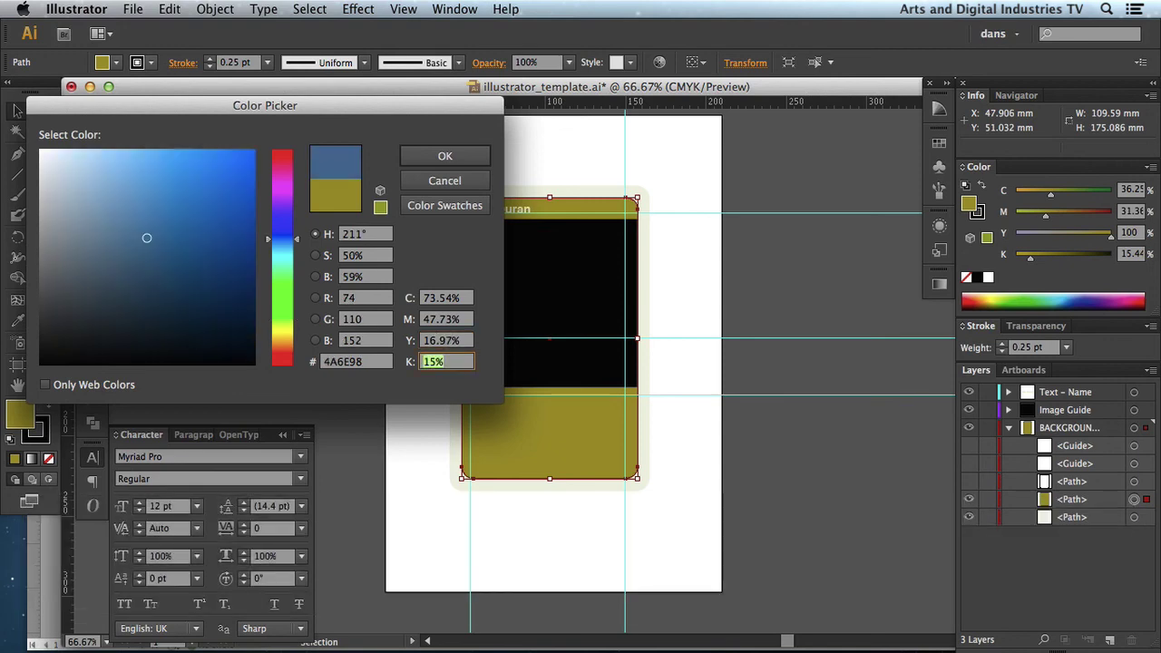
pyautogui.write('2.45')
pyautogui.click(446, 321)
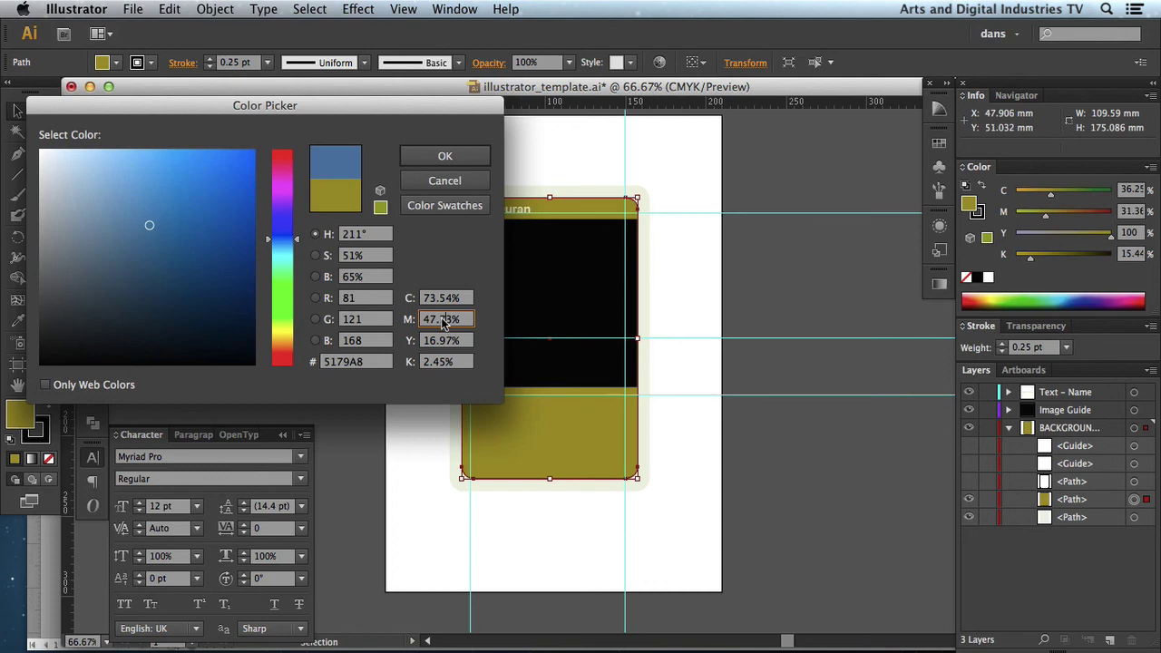
pyautogui.click(445, 158)
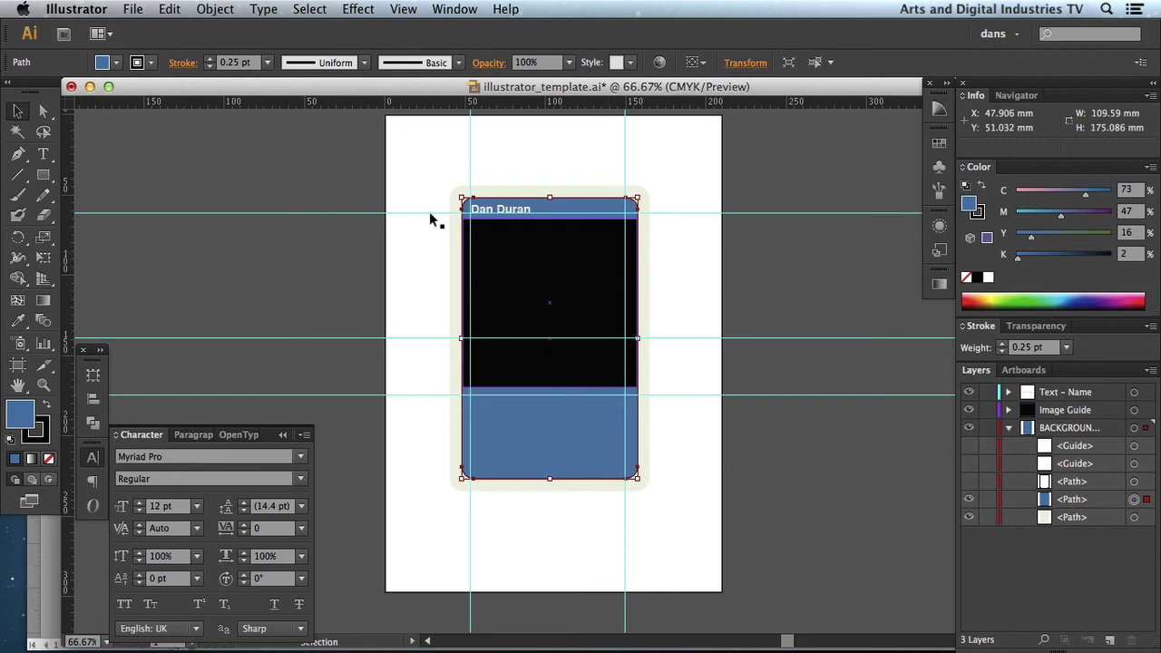
# - Save illustrator_template.ai, accepting the legacy-format warning, and close the document
pyautogui.click(135, 8)
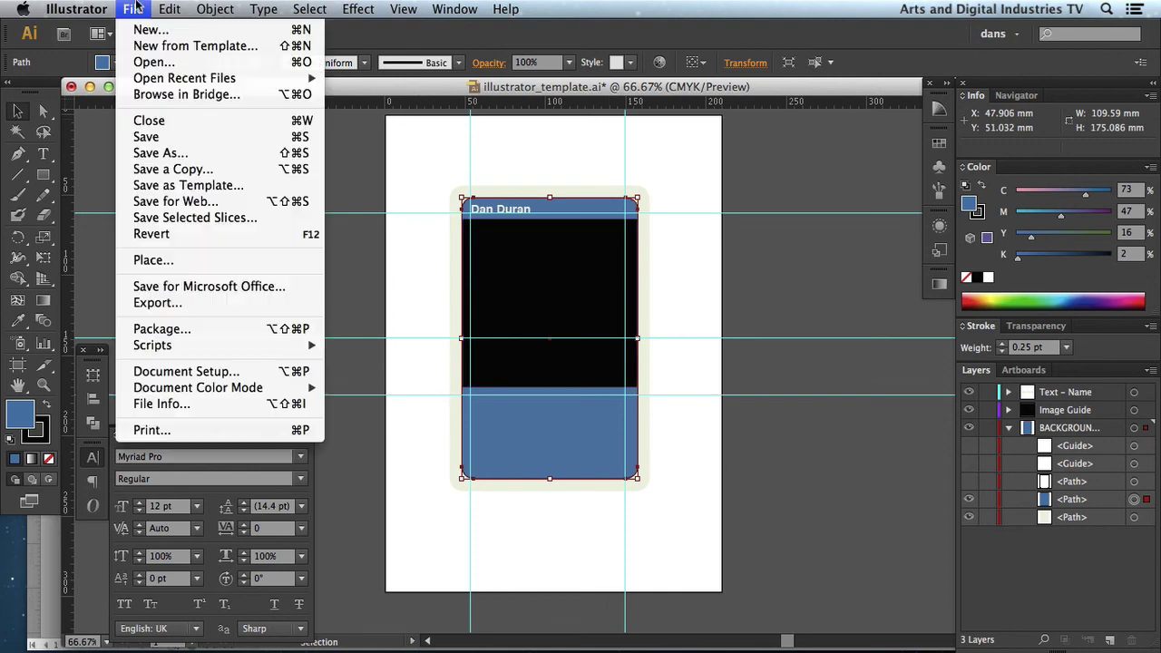
pyautogui.click(175, 145)
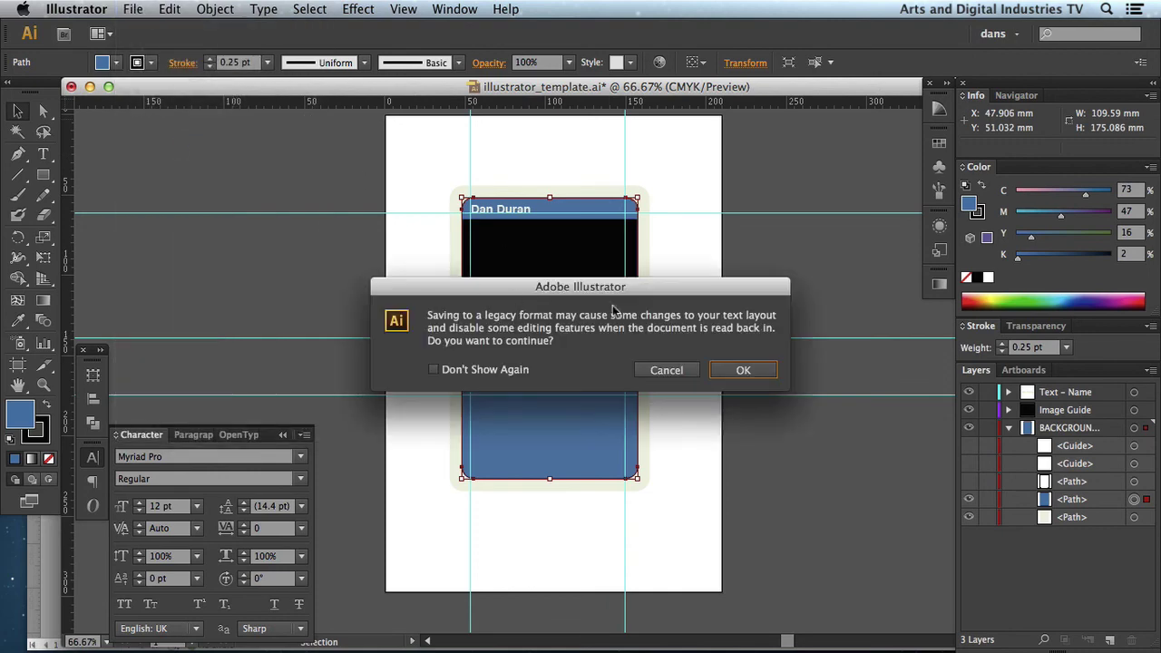
pyautogui.click(747, 370)
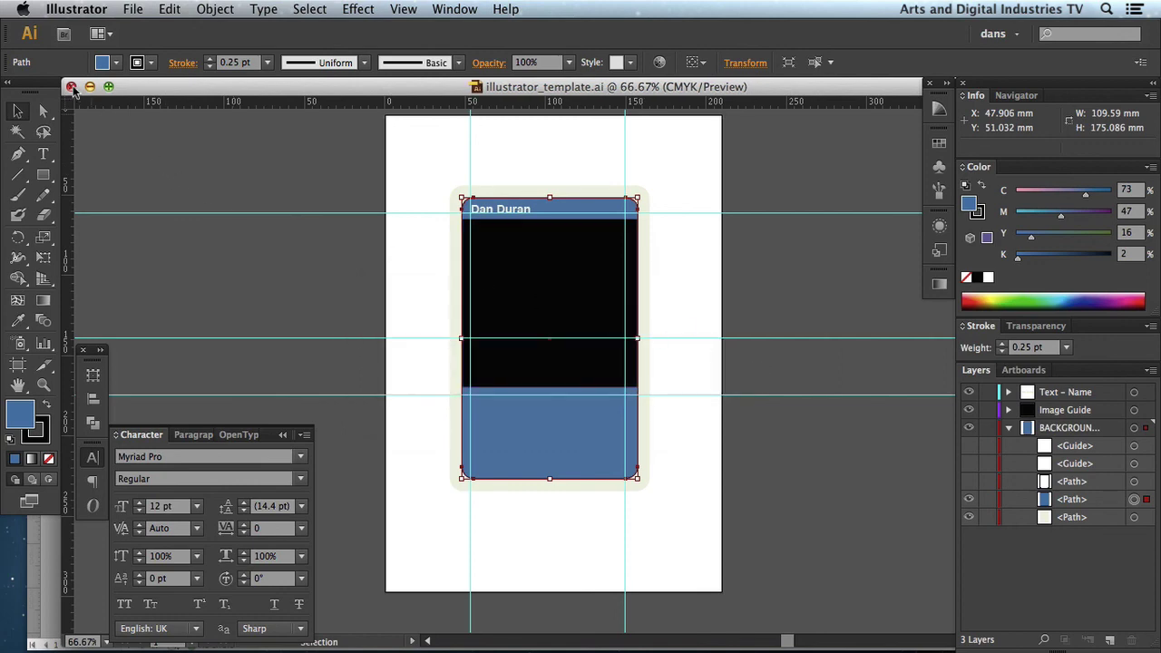
pyautogui.click(70, 86)
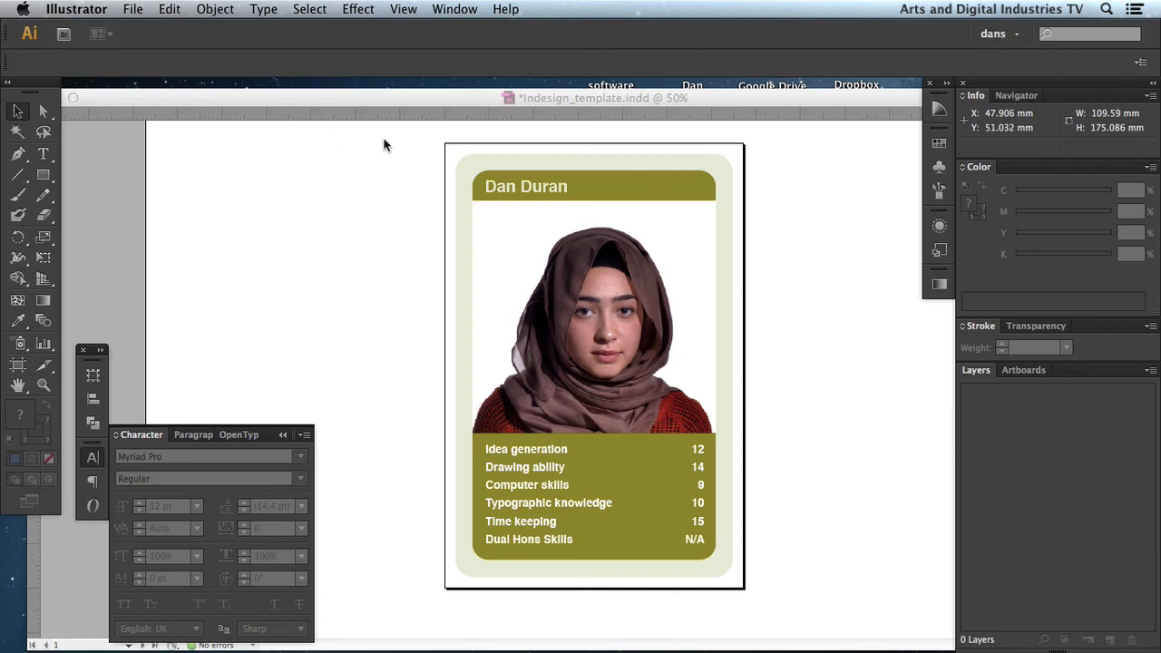
# - In InDesign, refresh the card layout with the blue panels and save Indesign_template.indd
pyautogui.click(383, 196)
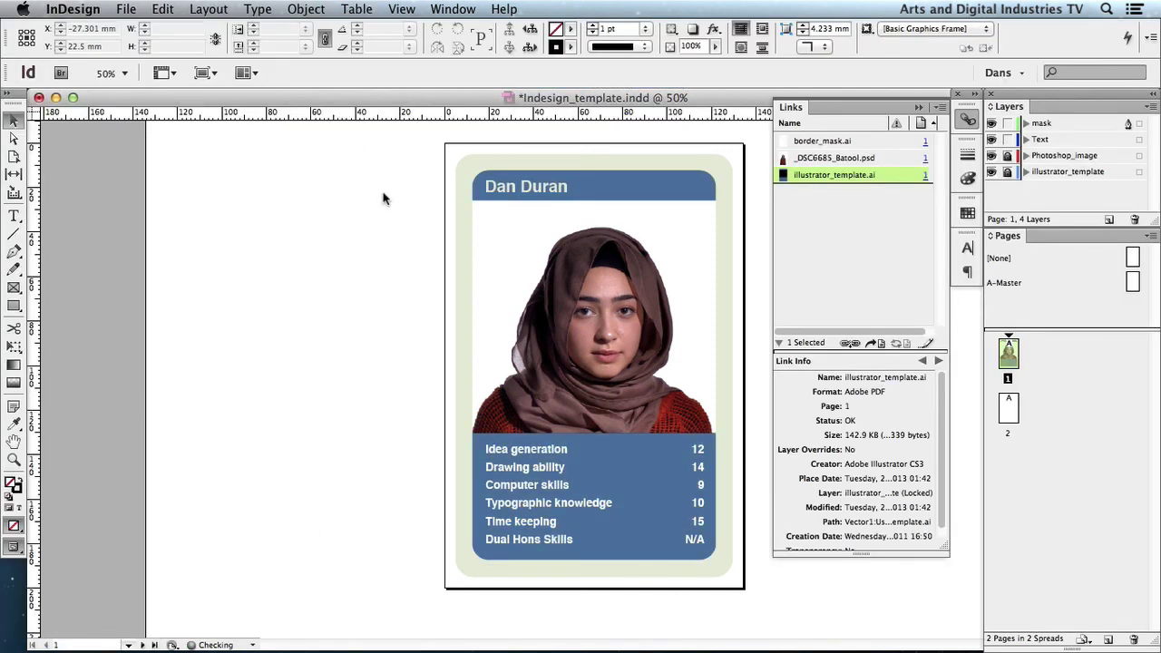
pyautogui.click(585, 300)
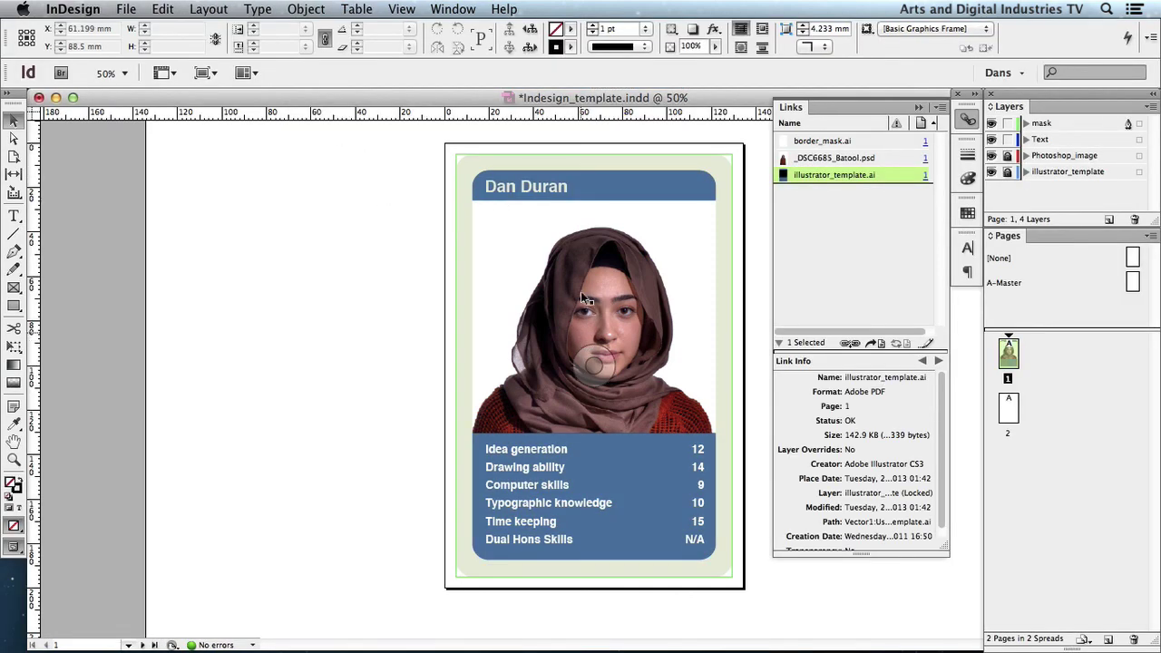
pyautogui.click(839, 601)
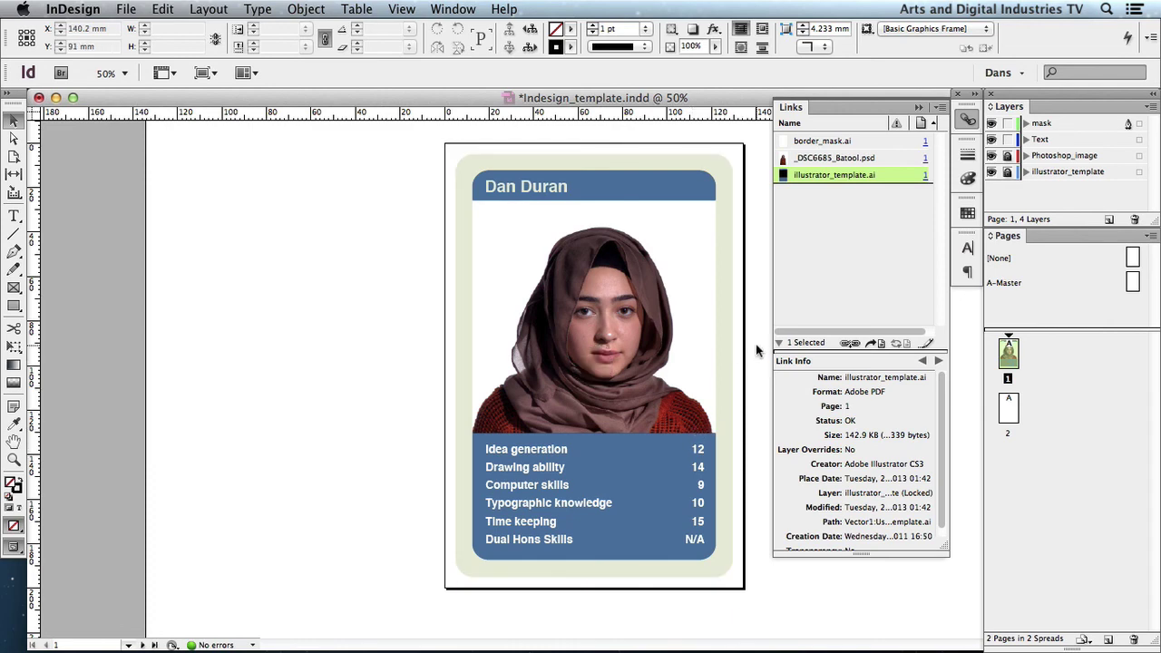
pyautogui.click(116, 8)
pyautogui.click(144, 154)
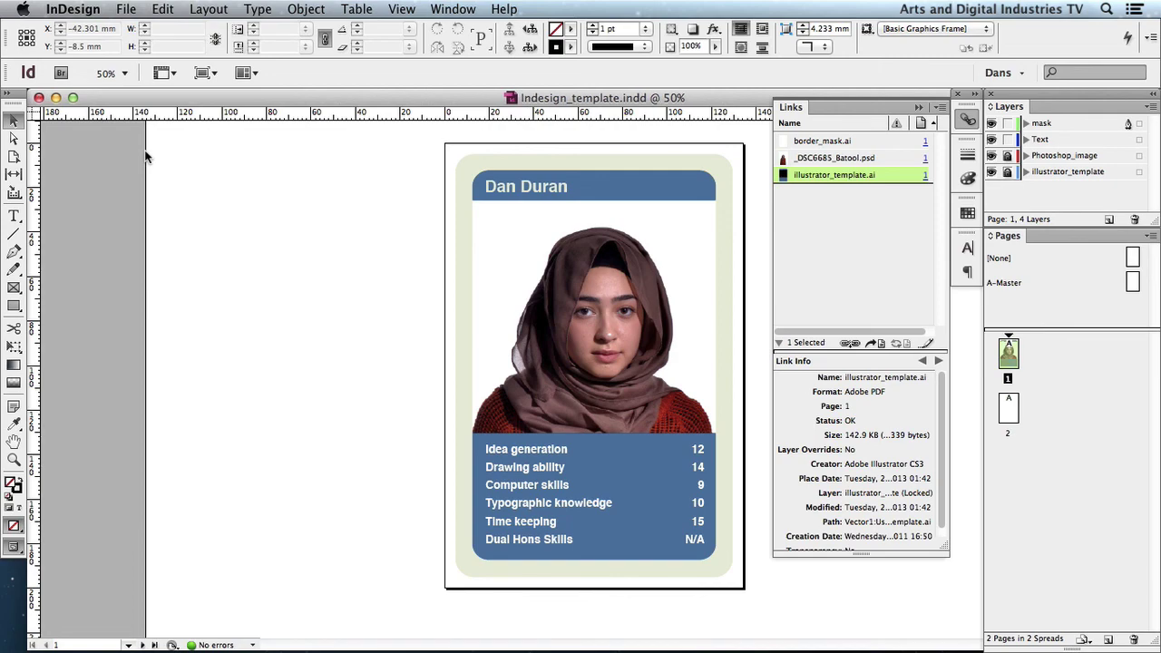